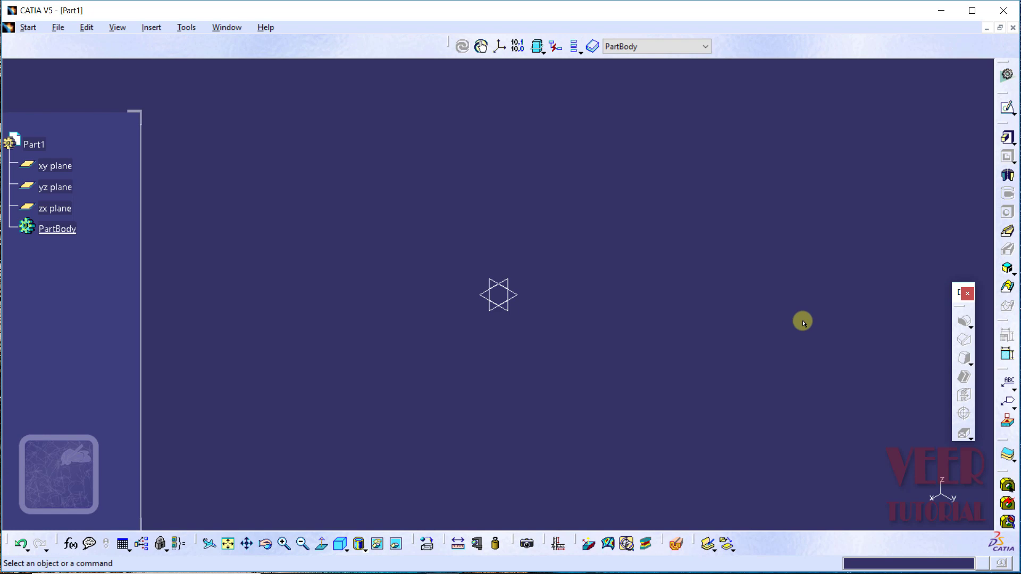
Step: Start a pad and open a new profile sketch on the xy plane
click(1009, 141)
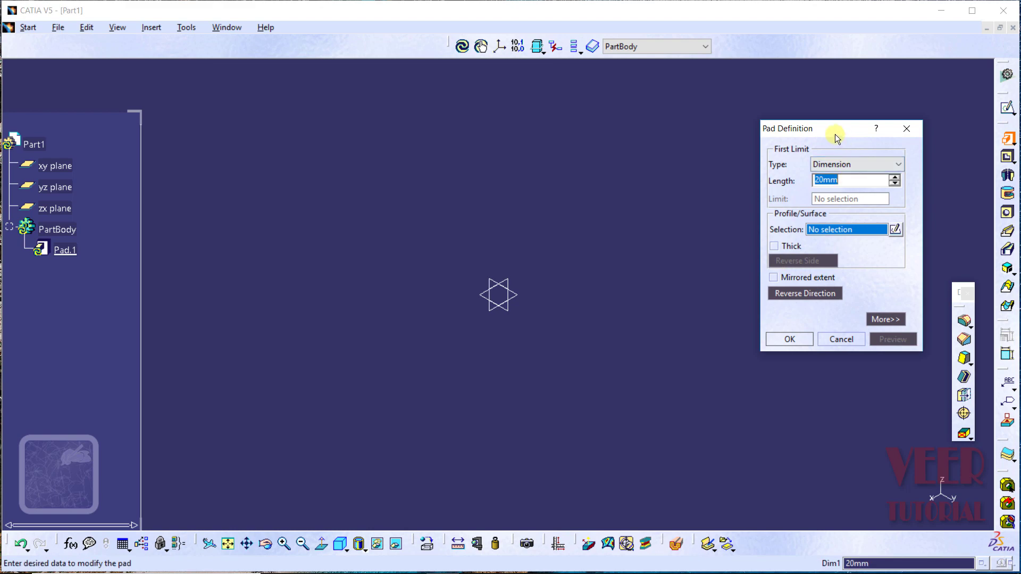
drag(835, 134, 801, 198)
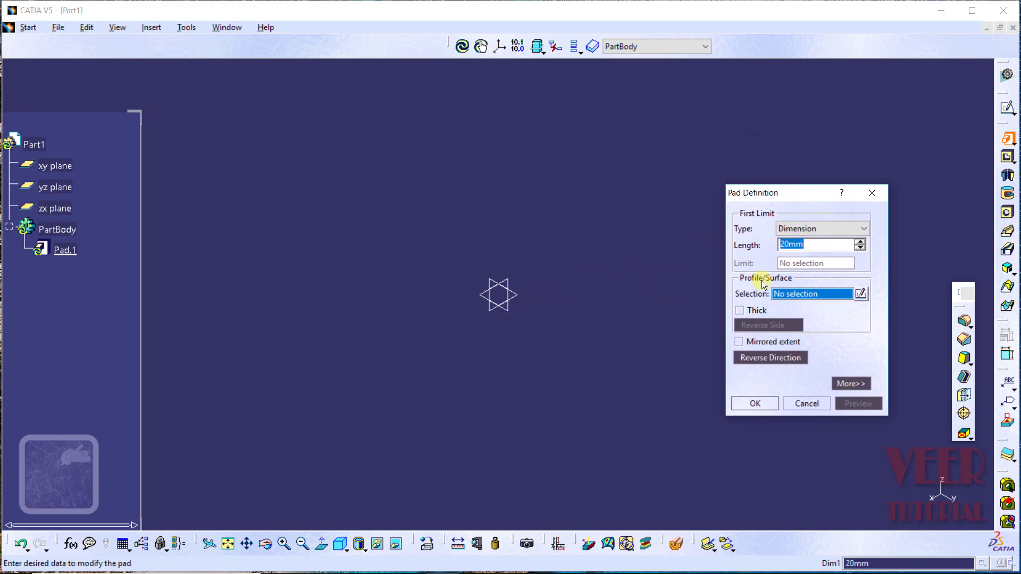
click(863, 293)
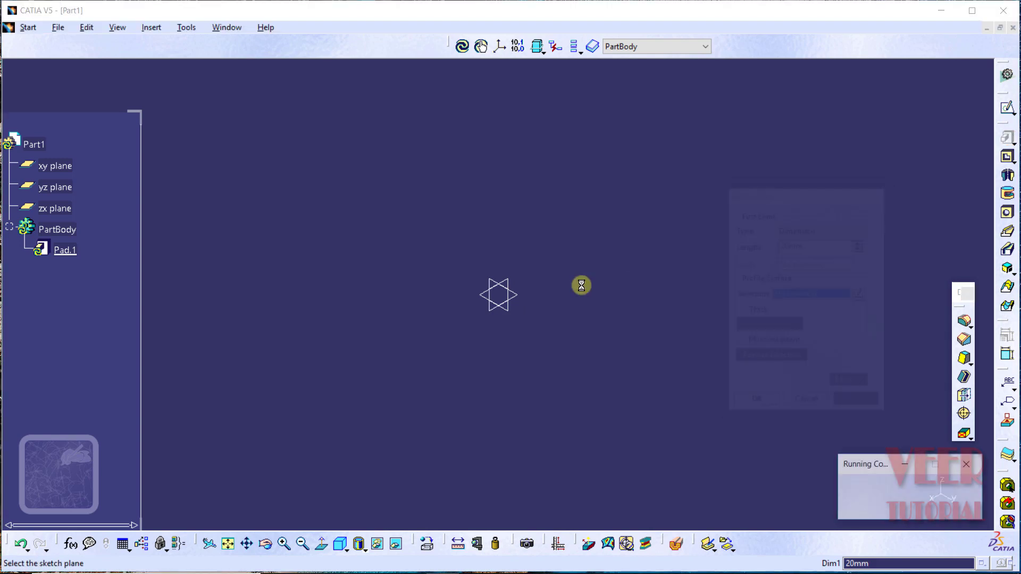
click(518, 301)
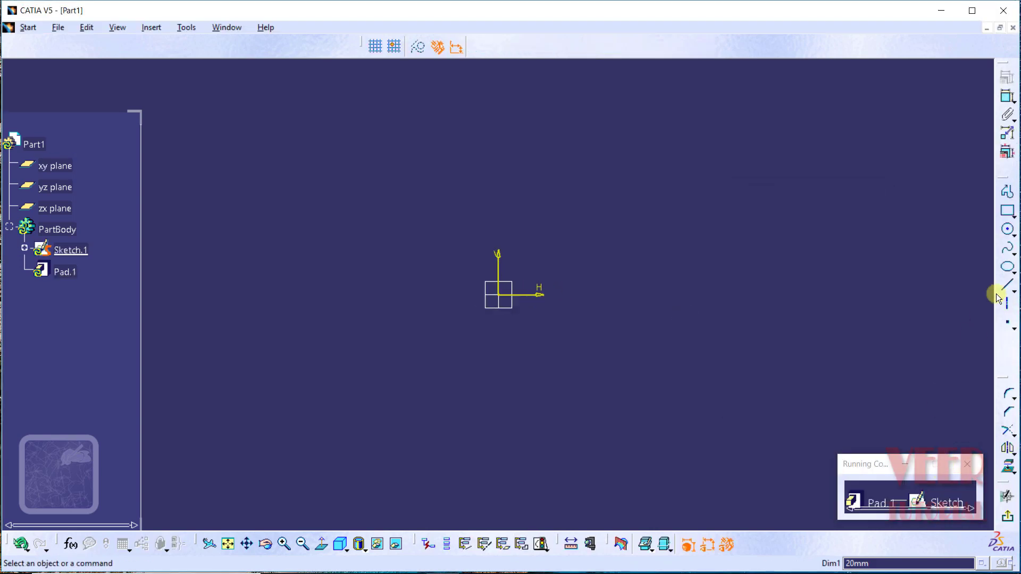
Step: Draw a rectangle spanning the origin and return to the pad definition
click(1007, 211)
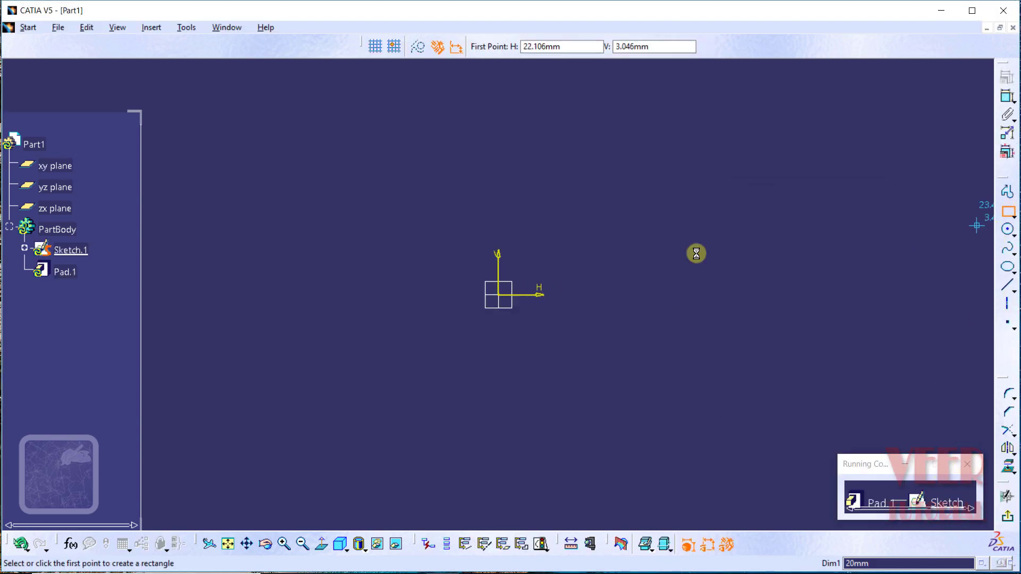
click(359, 222)
click(647, 426)
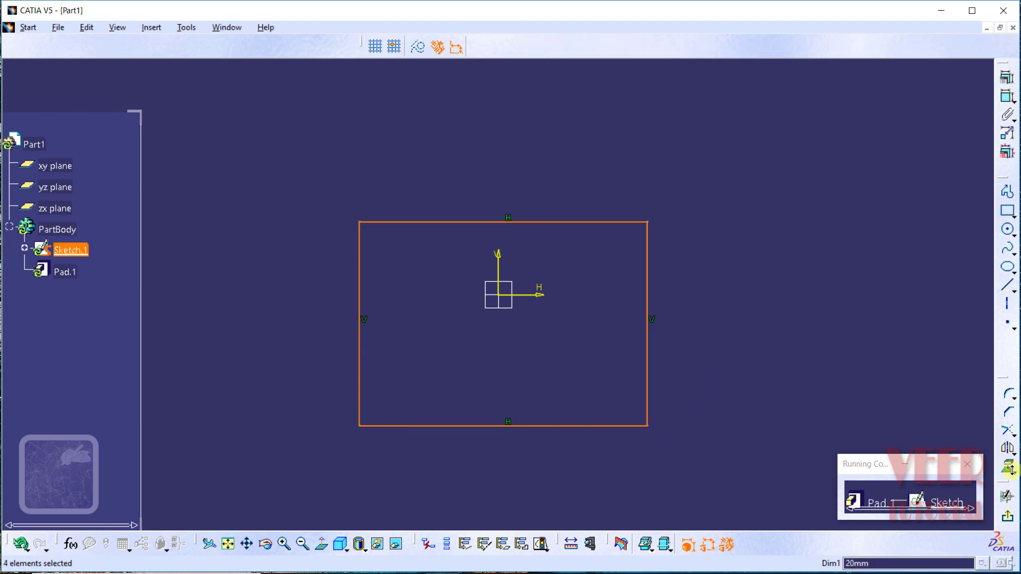
click(1006, 515)
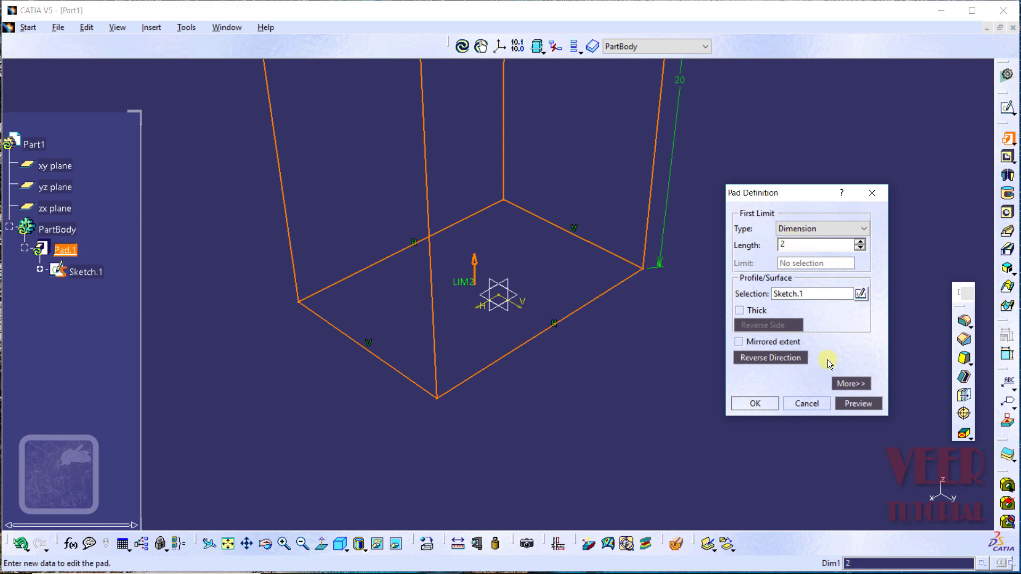
Step: Set the pad length to 4mm and create the solid block Pad.1
click(857, 404)
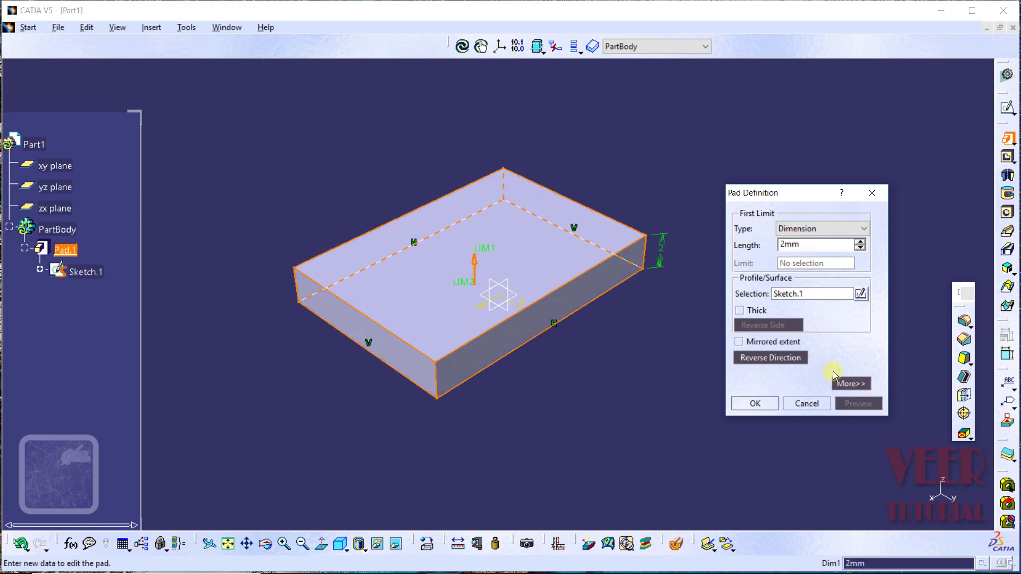
drag(814, 244, 779, 245)
text(4)
click(758, 403)
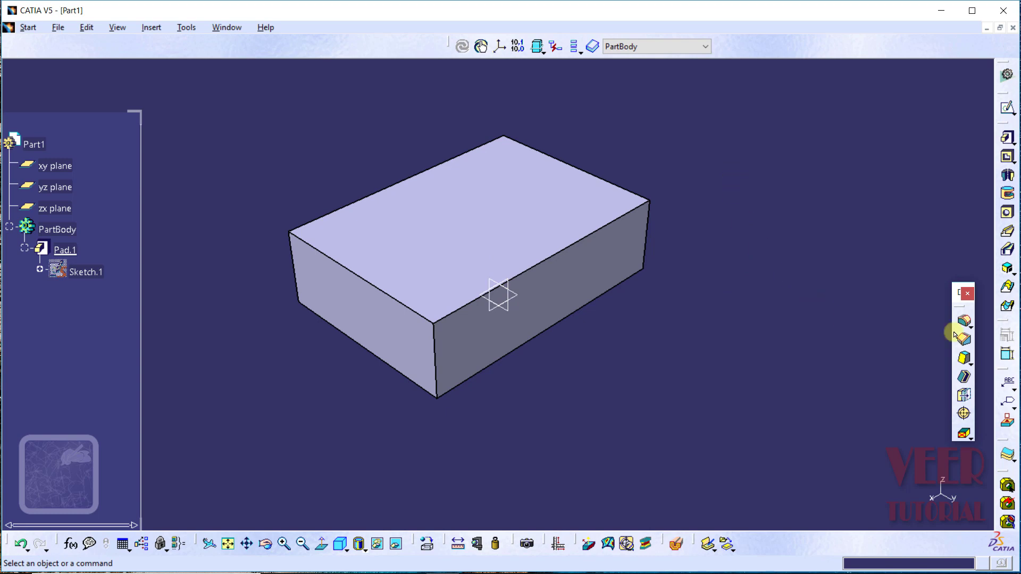
Step: Start Chamfer.1 in Length1/Length2 mode with both lengths at 1mm
click(965, 343)
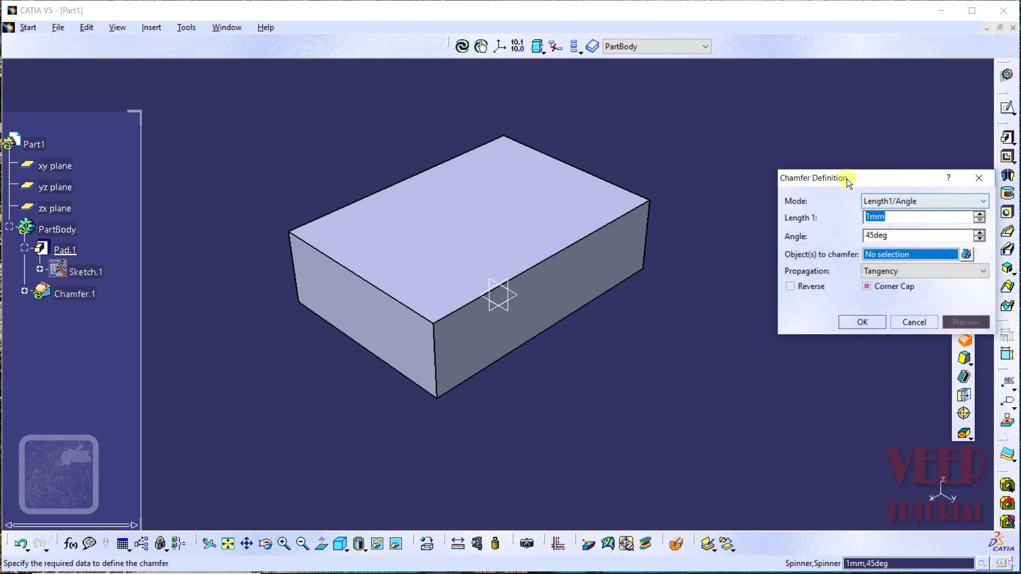
drag(846, 178, 763, 136)
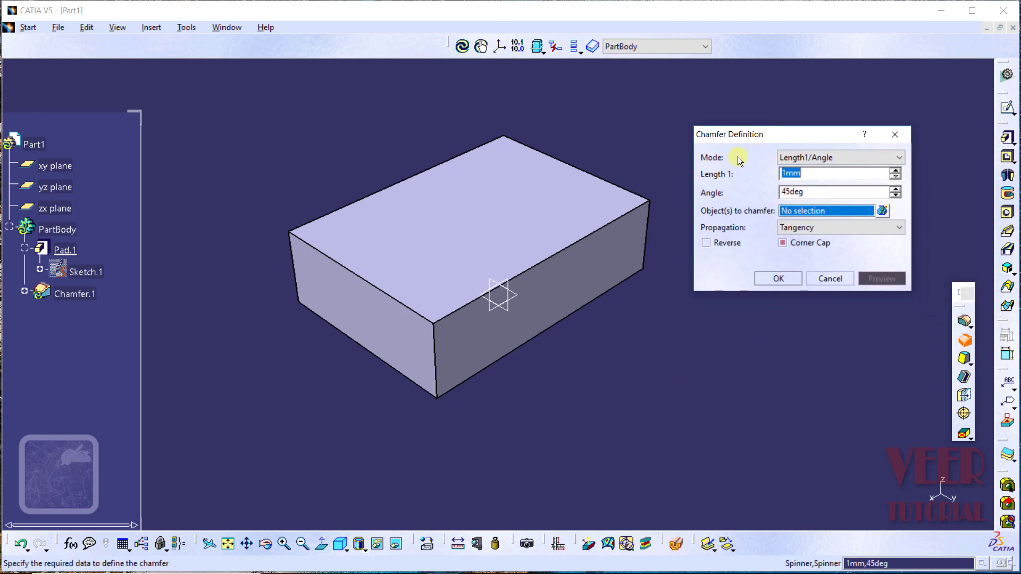
click(818, 160)
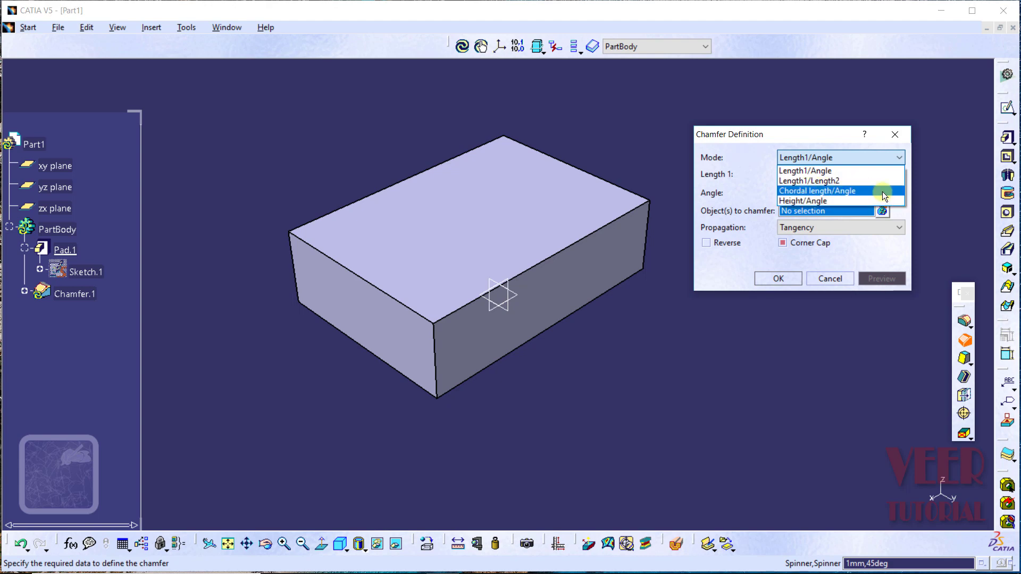
click(799, 184)
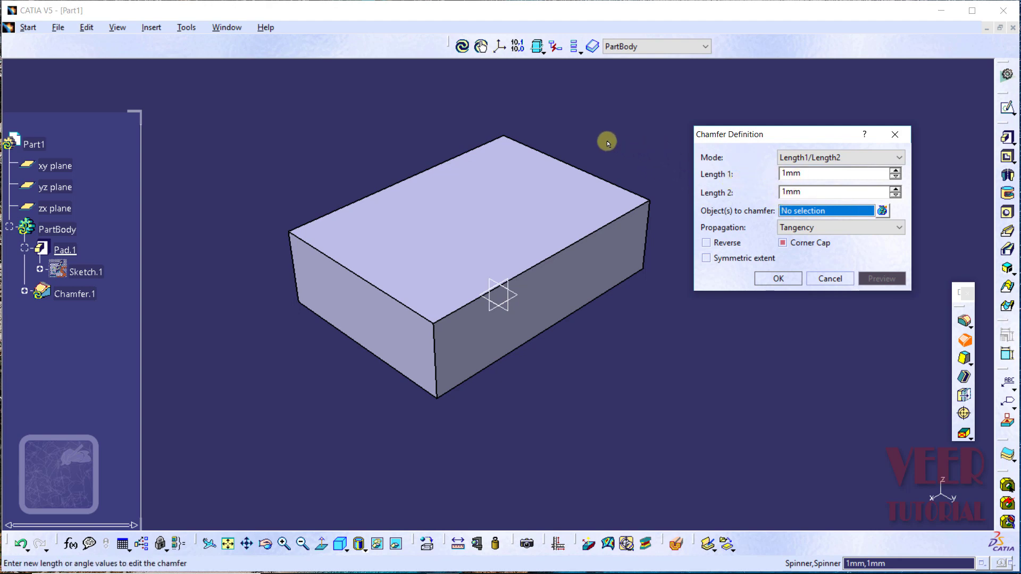
Step: Apply the 1mm by 1mm chamfer to the block's front top edge
mouse_move(603, 141)
middle_down()
mouse_move(577, 162)
mouse_move(625, 132)
mouse_move(547, 174)
mouse_move(546, 161)
middle_up()
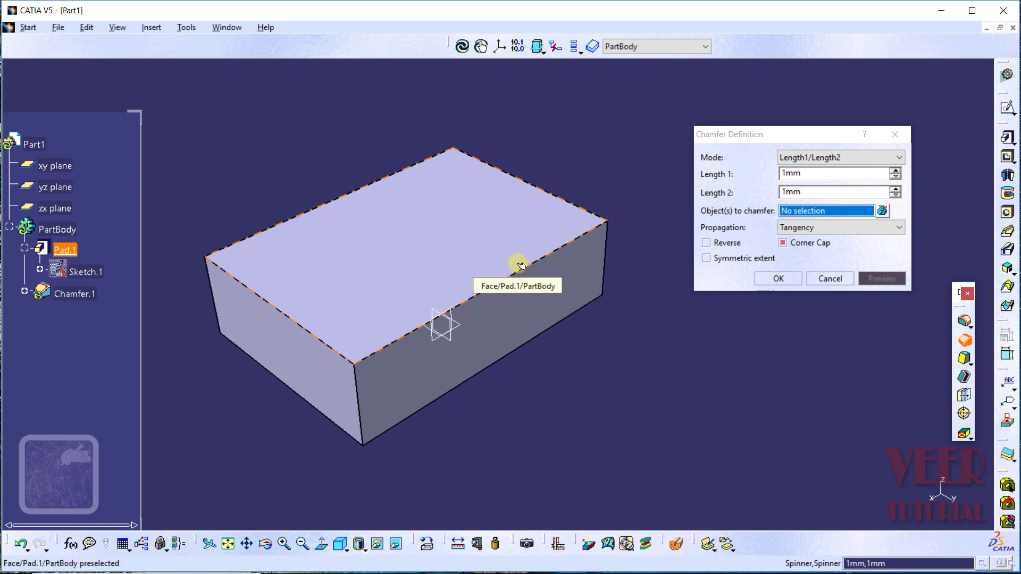
click(504, 285)
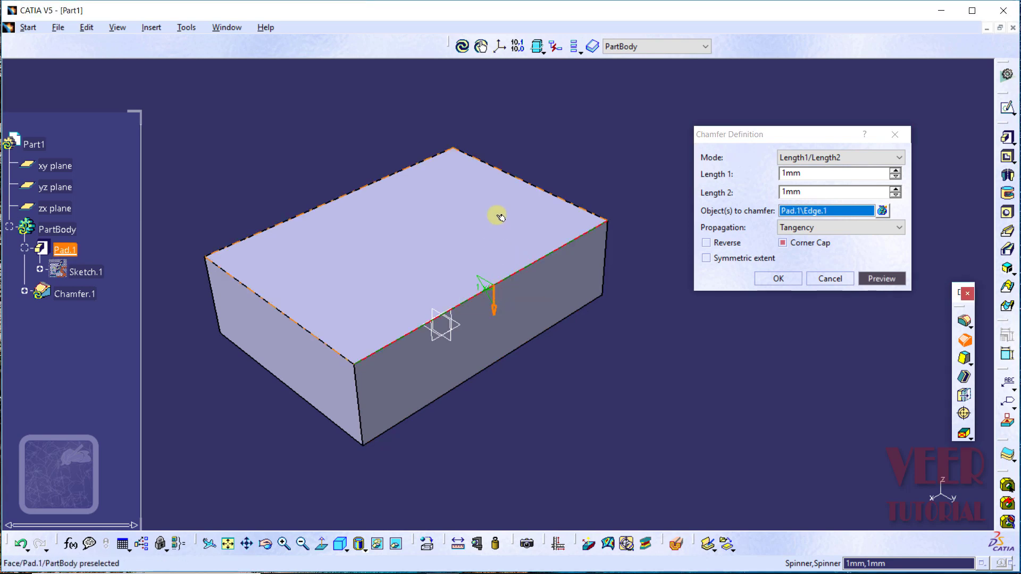
middle_drag(498, 153, 574, 64)
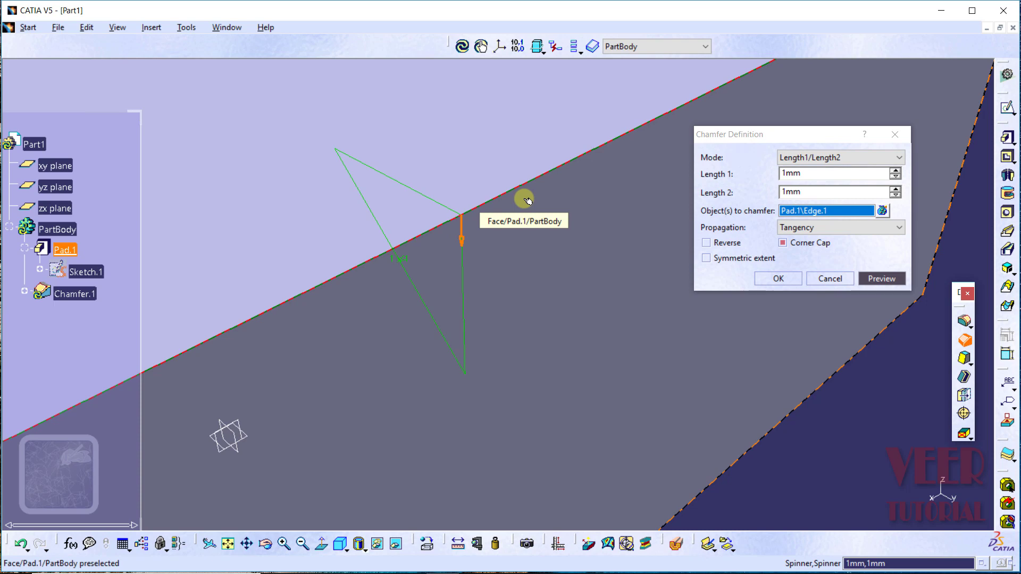
click(880, 279)
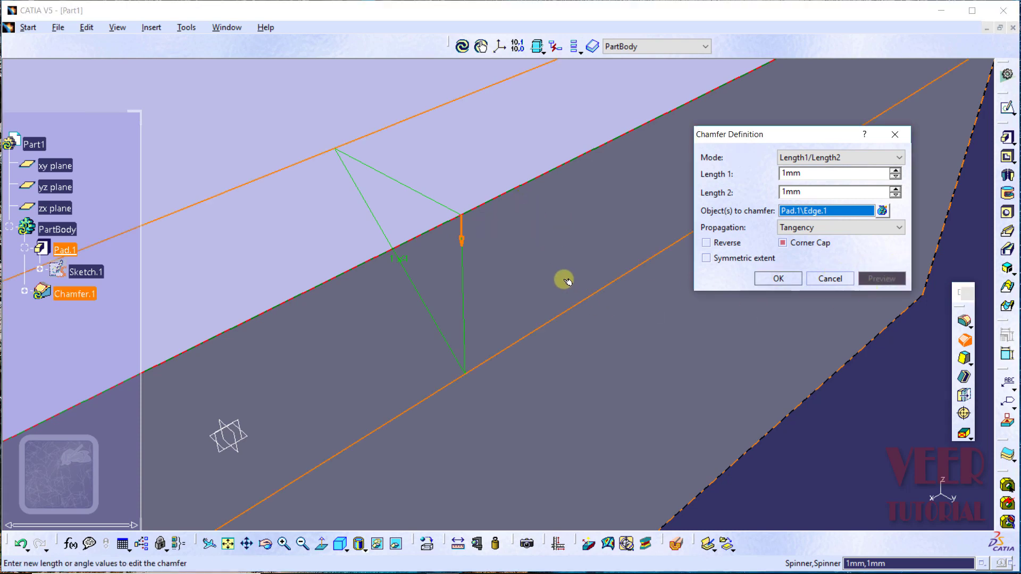
click(779, 278)
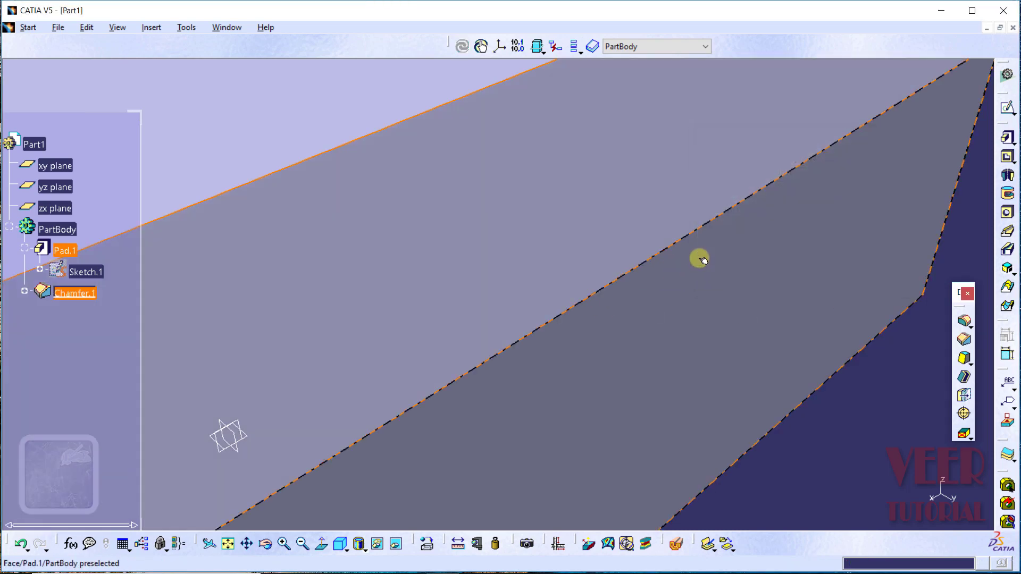
middle_drag(700, 259, 567, 387)
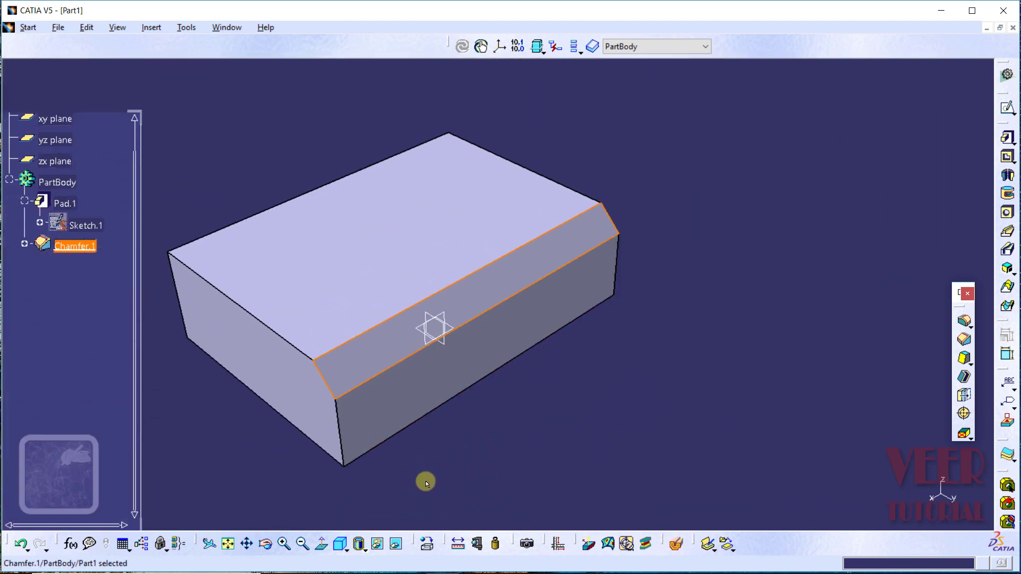
Step: View the block from the side, then zoom and rotate to inspect the chamfered corner
click(346, 549)
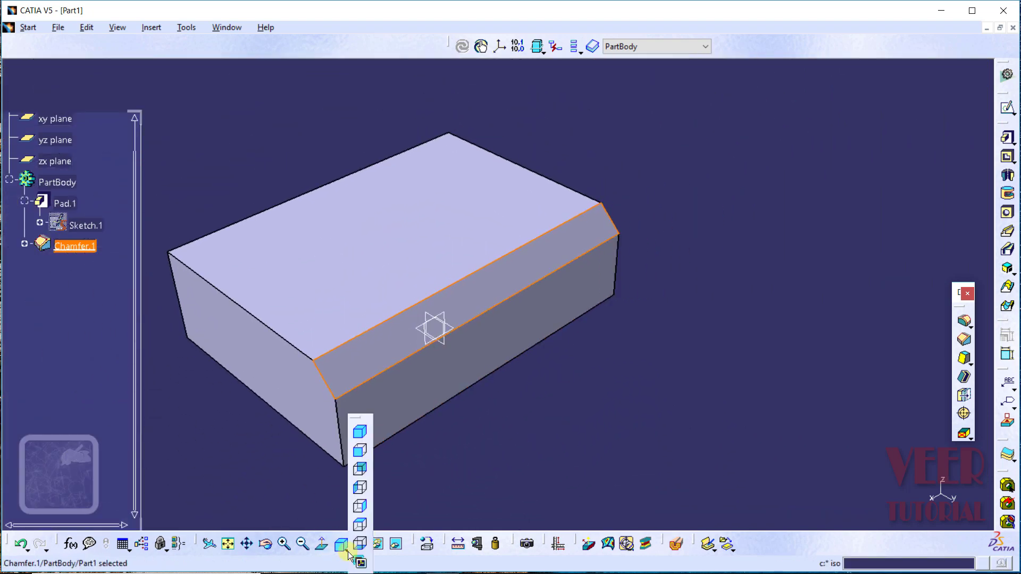
click(360, 456)
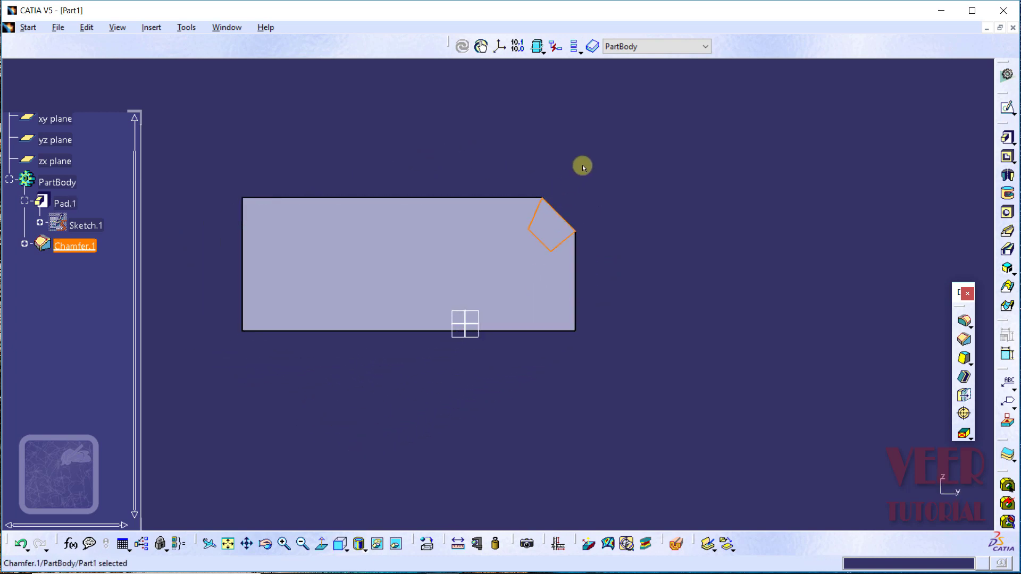
scroll(576, 169, down, 2)
mouse_move(606, 155)
middle_down()
mouse_move(656, 119)
mouse_move(678, 189)
mouse_move(598, 226)
middle_up()
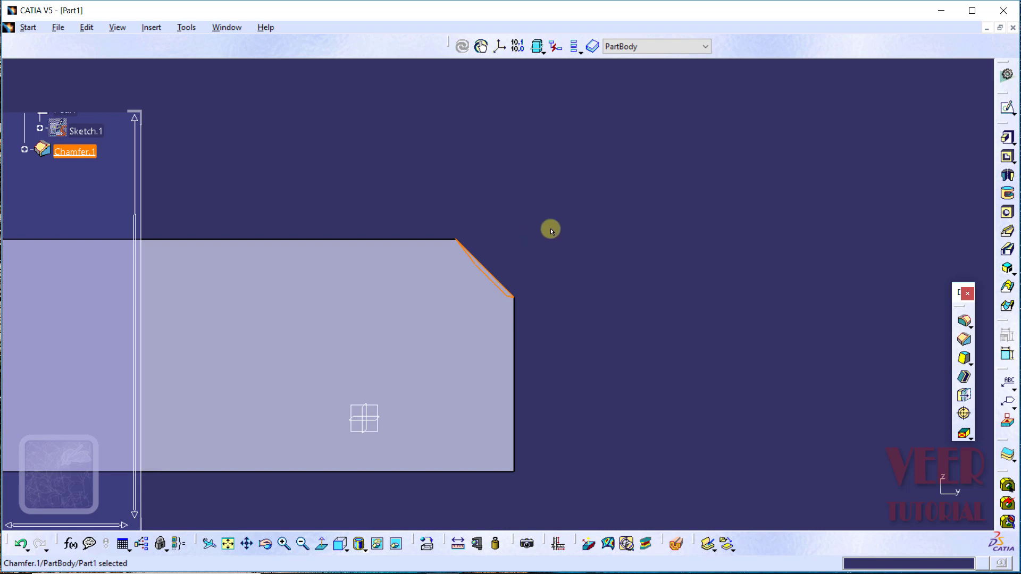
middle_drag(593, 235, 787, 239)
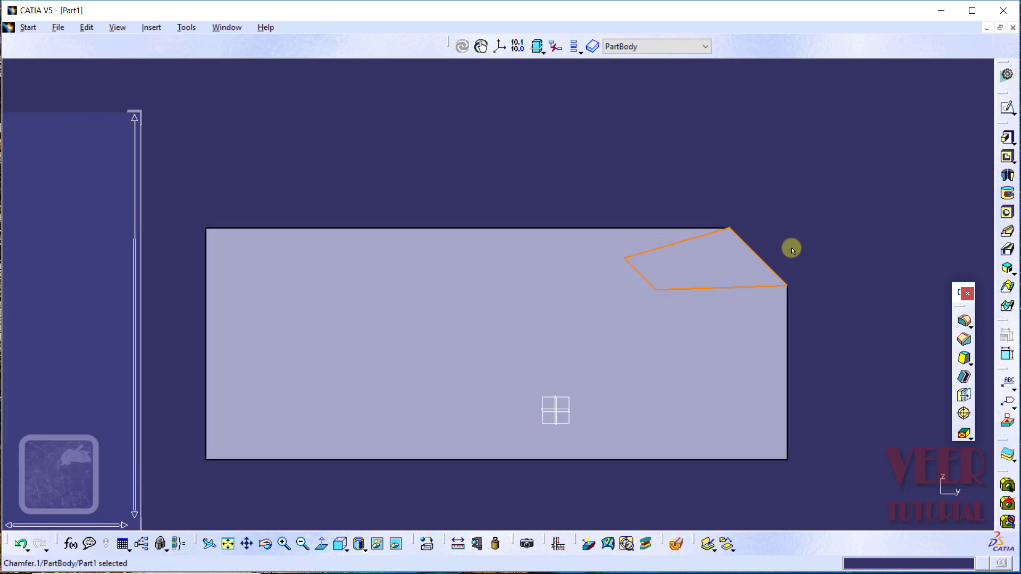
Step: Start a new chamfer and select the block's left top edge
click(963, 340)
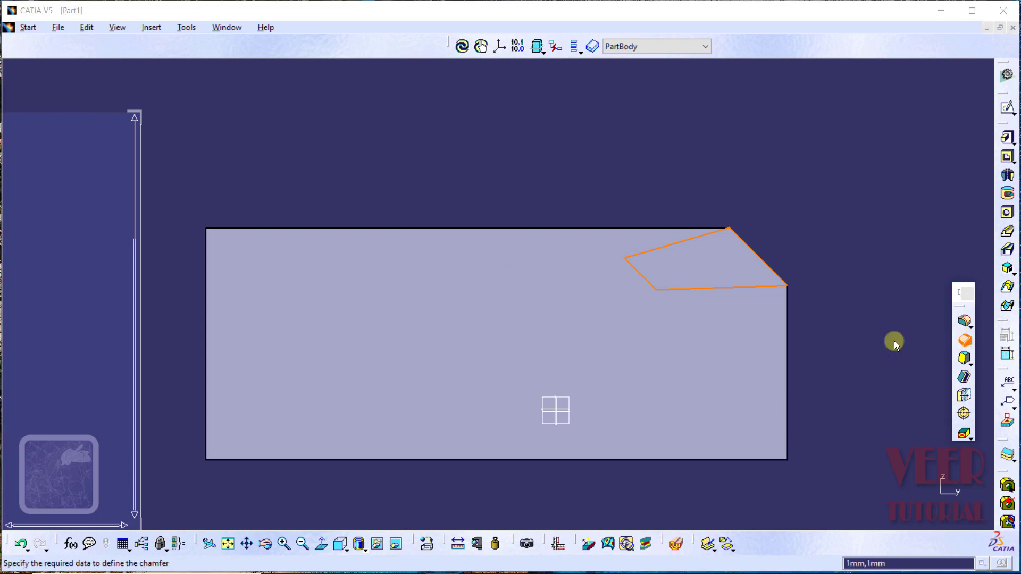
middle_click(452, 176)
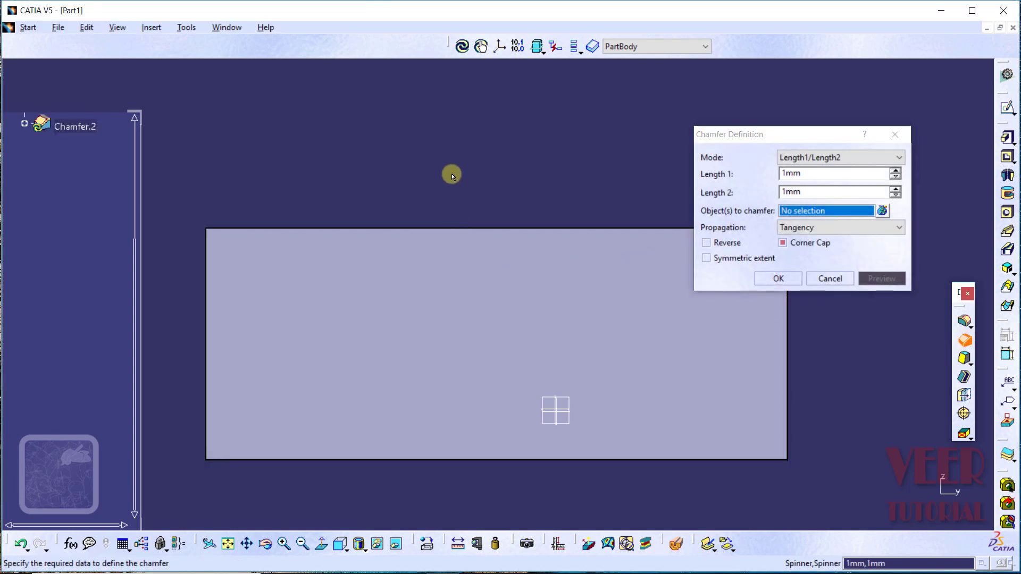
middle_drag(452, 175, 330, 308)
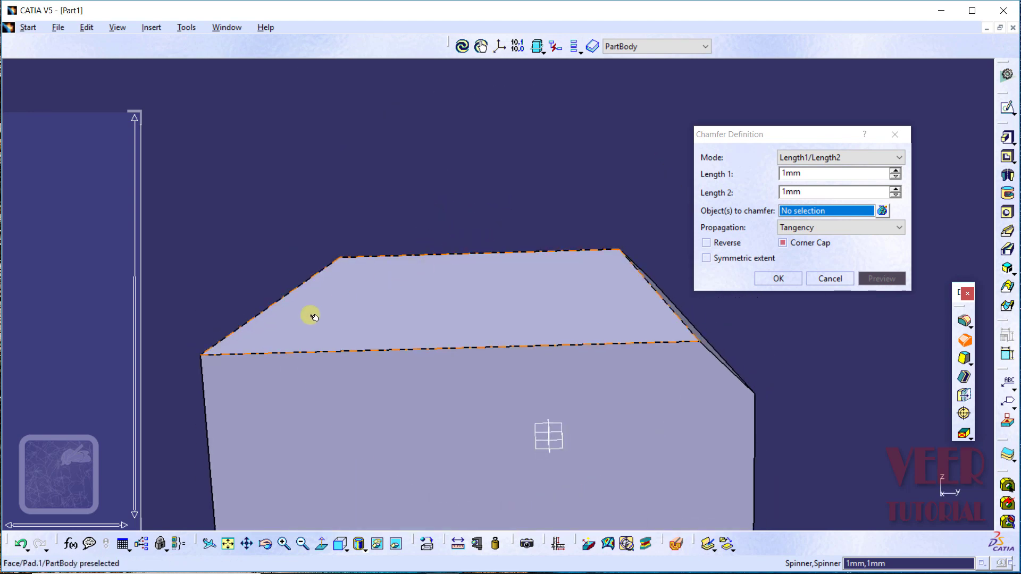
click(271, 312)
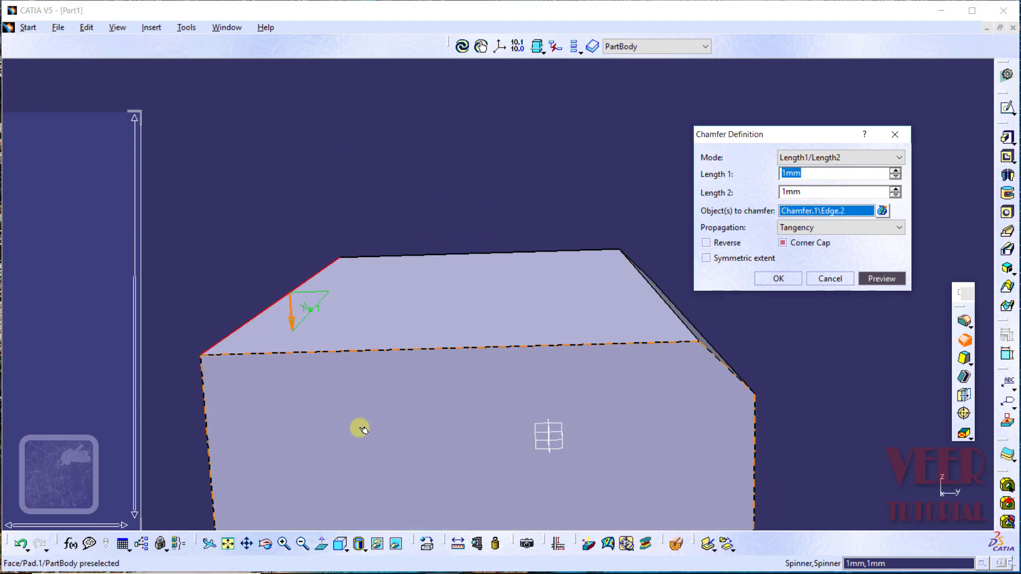
click(341, 544)
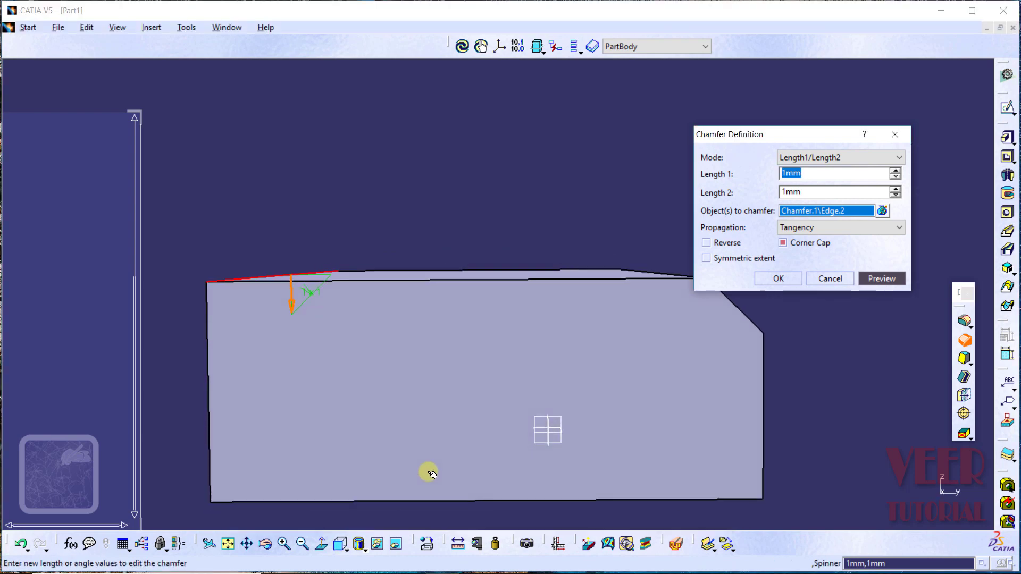
middle_drag(324, 209, 392, 164)
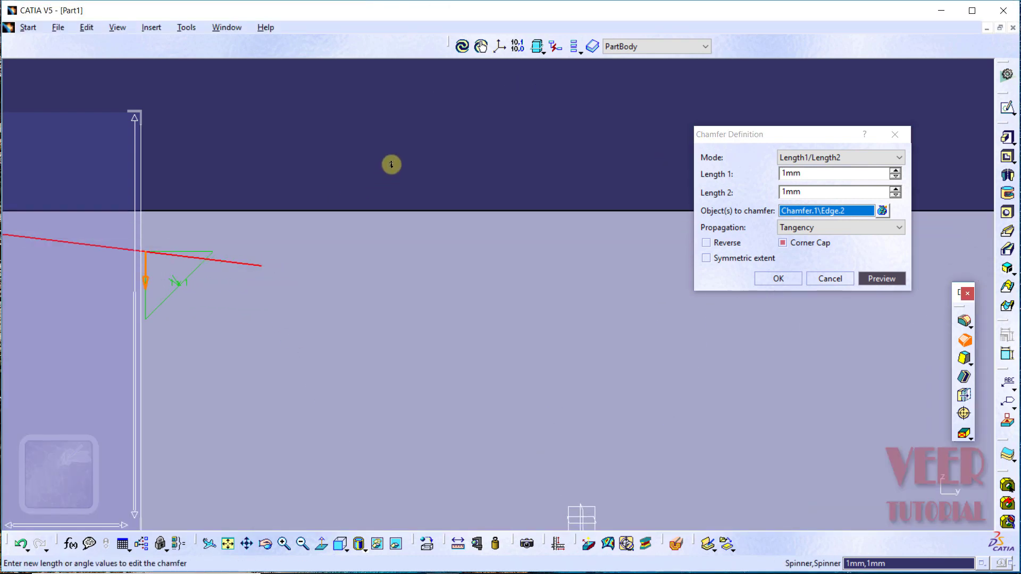
middle_drag(314, 182, 558, 162)
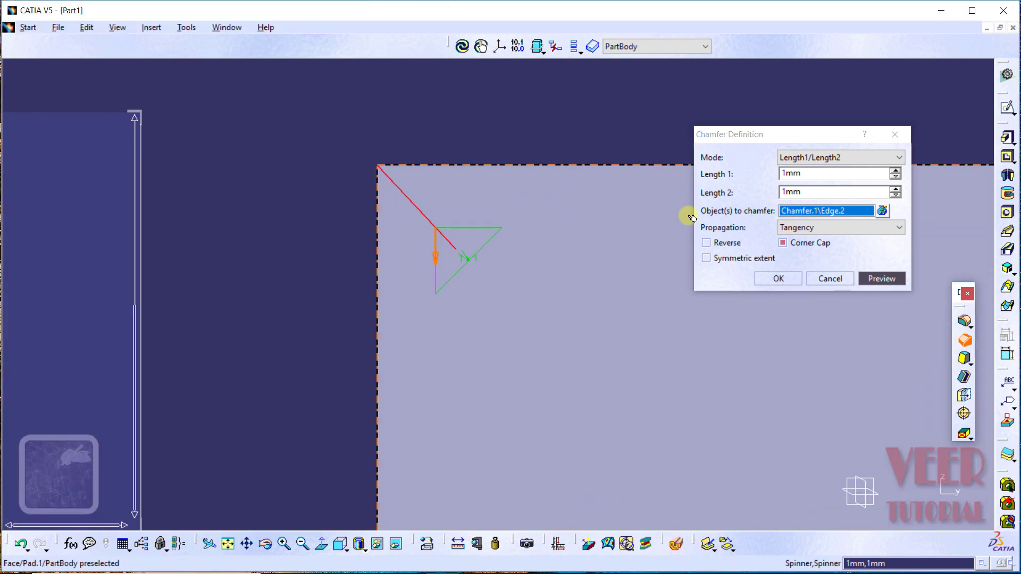
Step: Set Length 1 to 2mm with Length 2 at 1mm, create Chamfer.2, and return to isometric view
drag(817, 175, 775, 183)
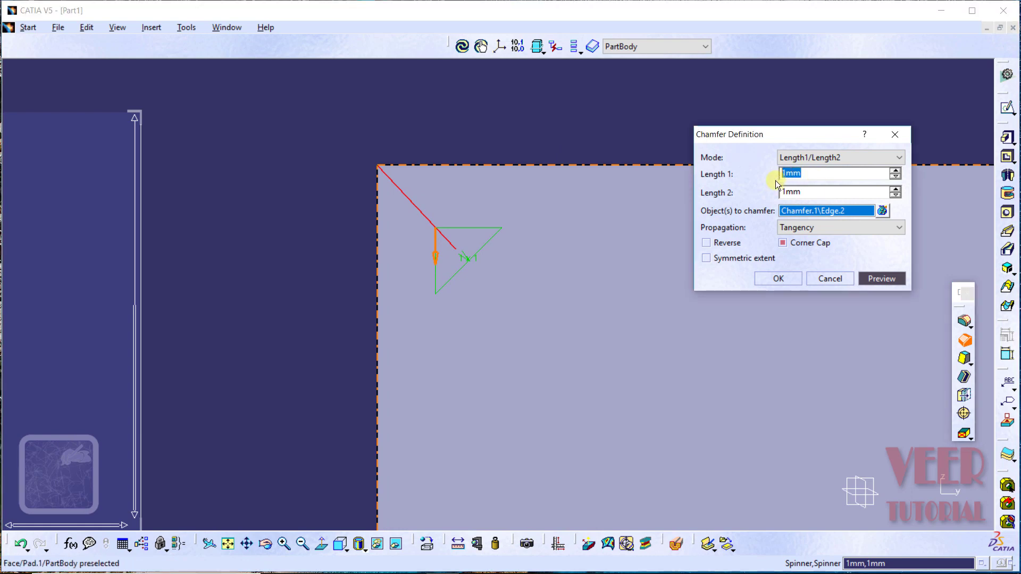
text(2)
click(810, 193)
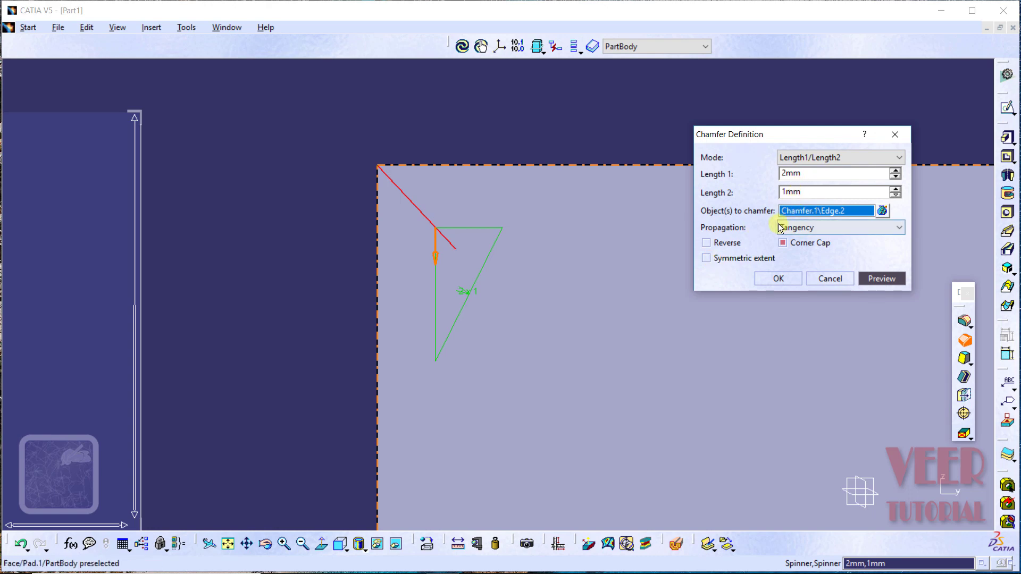
click(886, 280)
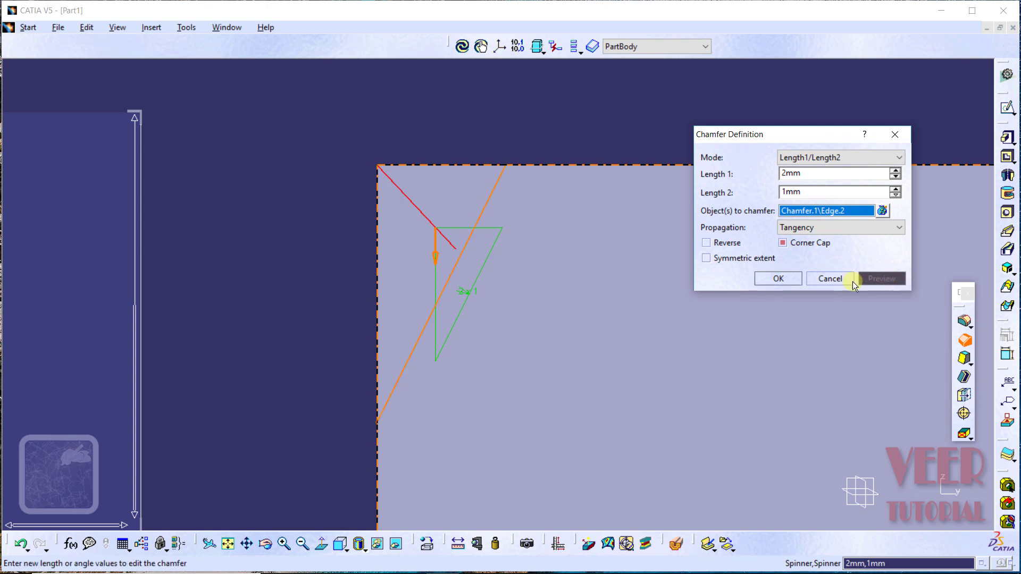
click(770, 283)
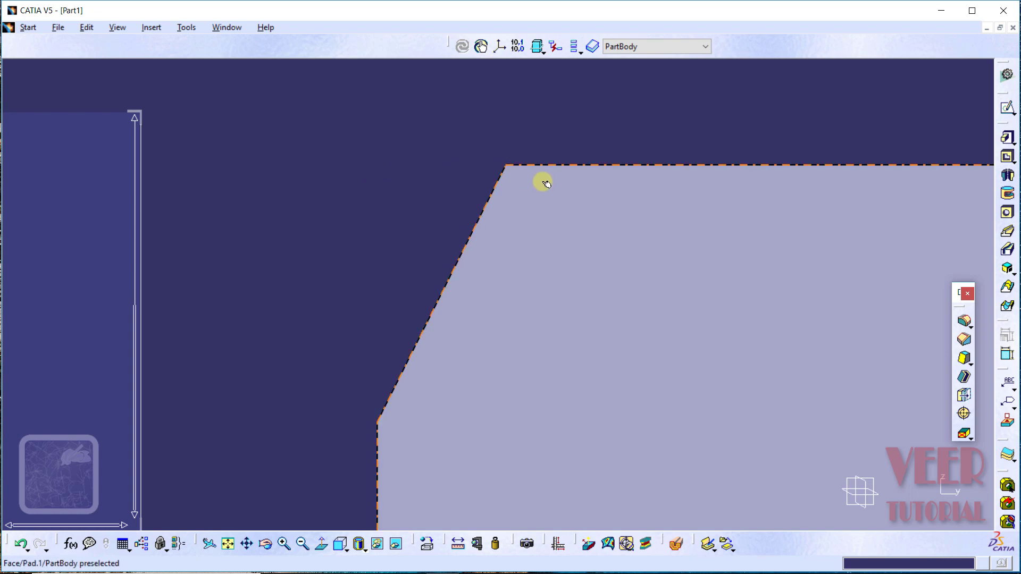
click(720, 287)
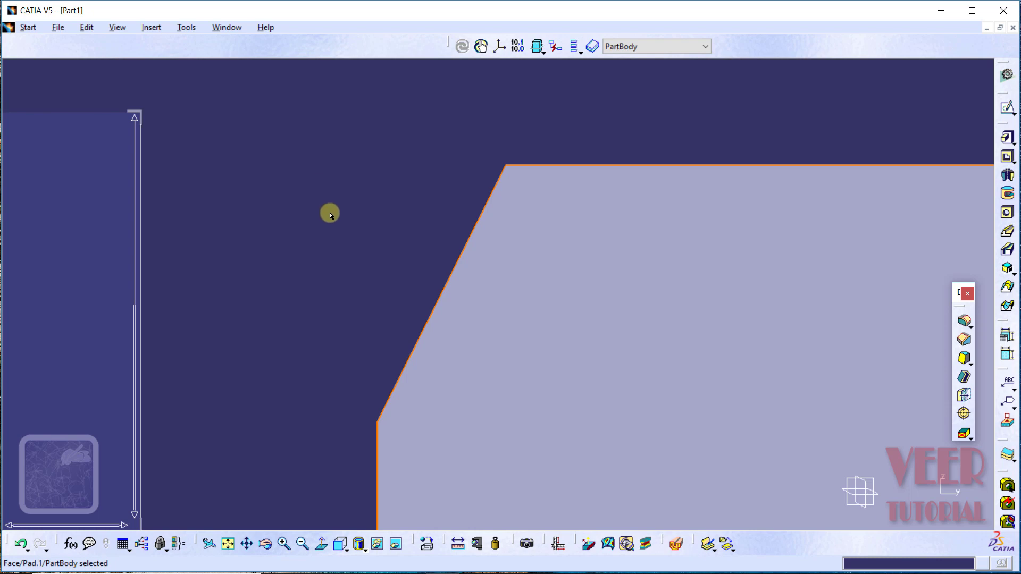
click(343, 547)
click(360, 436)
middle_drag(365, 298, 385, 305)
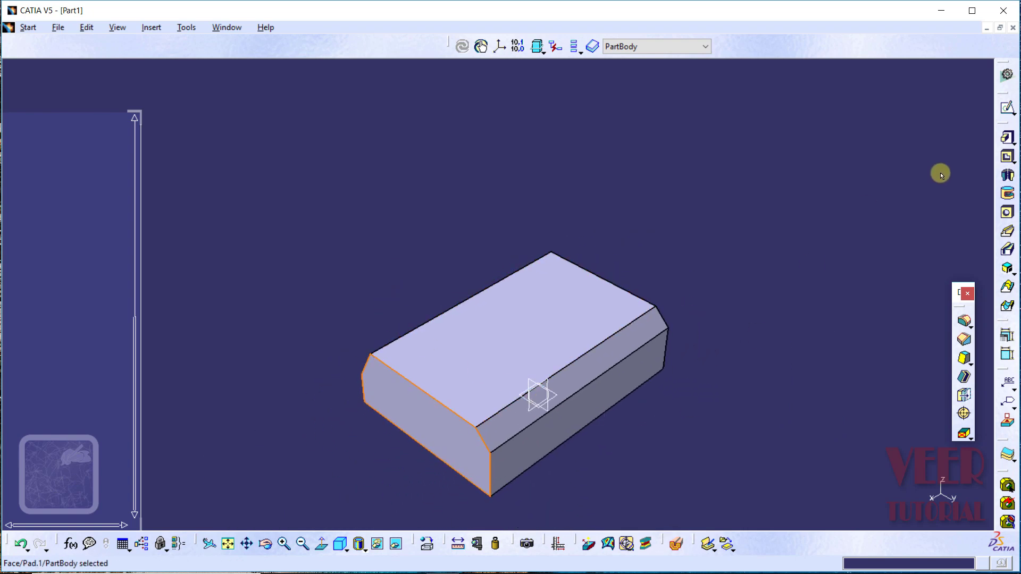
Step: Start a 2mm, 45deg Length1/Angle chamfer and select the front top edge
click(966, 340)
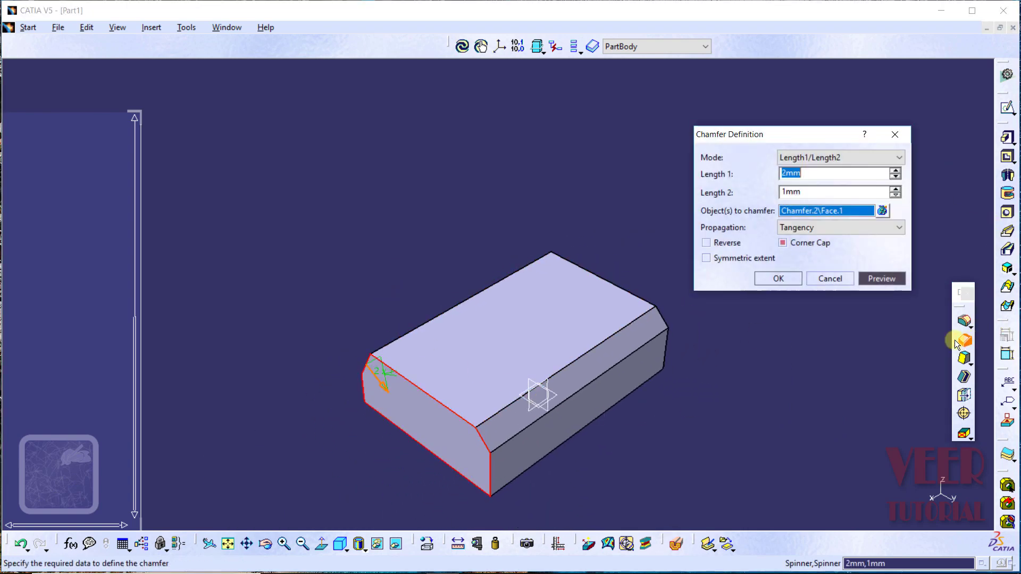
click(839, 157)
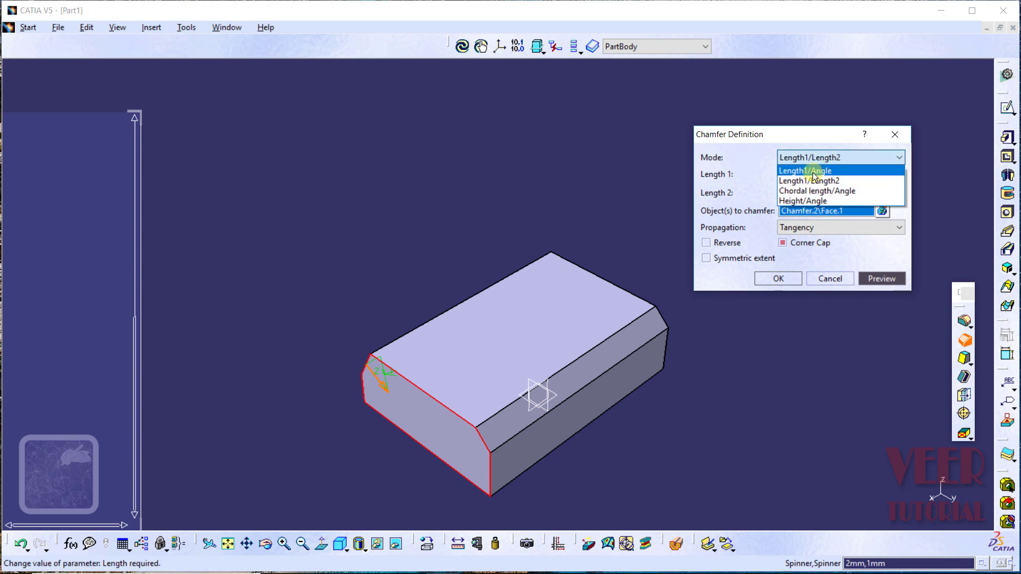
click(797, 172)
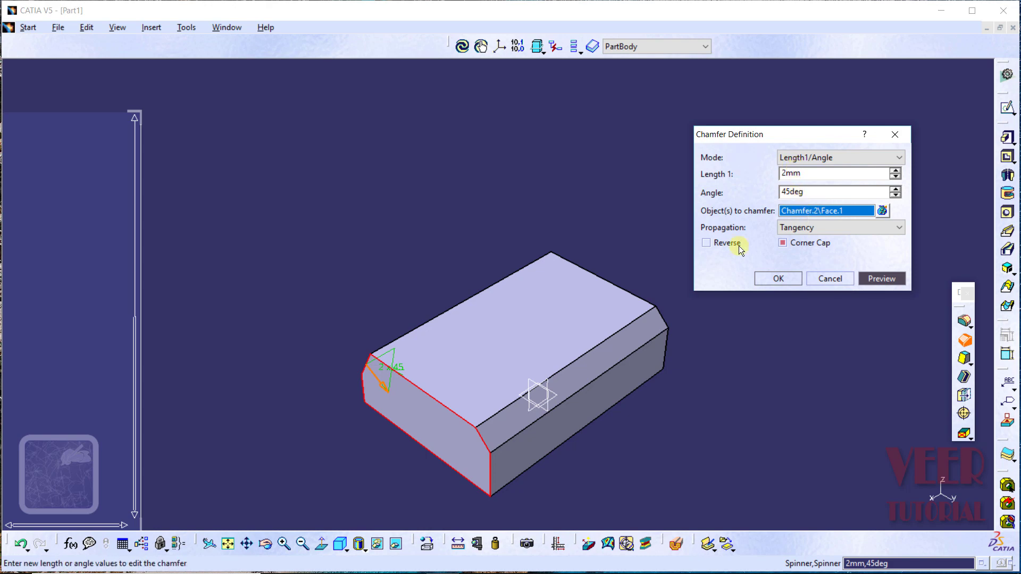
click(436, 400)
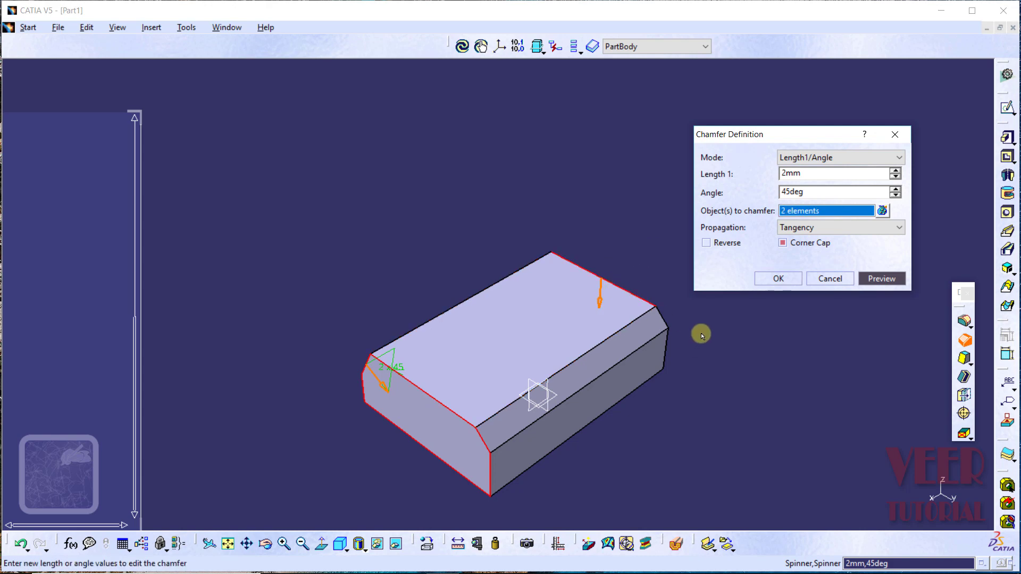
Step: Inspect the two selected elements from several angles and bring up the Object(s) to chamfer list
middle_drag(706, 325, 633, 419)
middle_drag(588, 375, 610, 206)
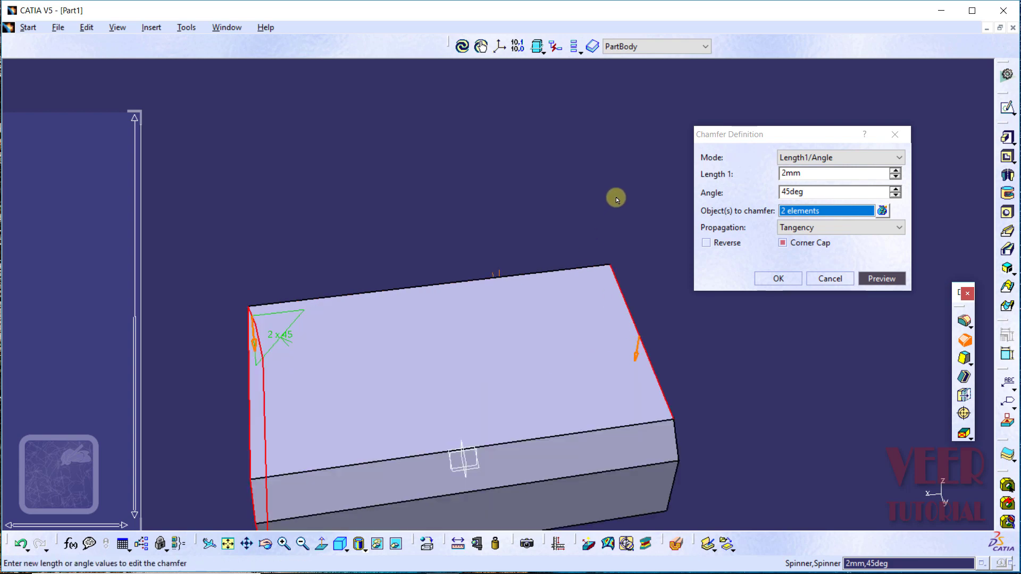
middle_click(616, 198)
middle_drag(559, 189, 455, 498)
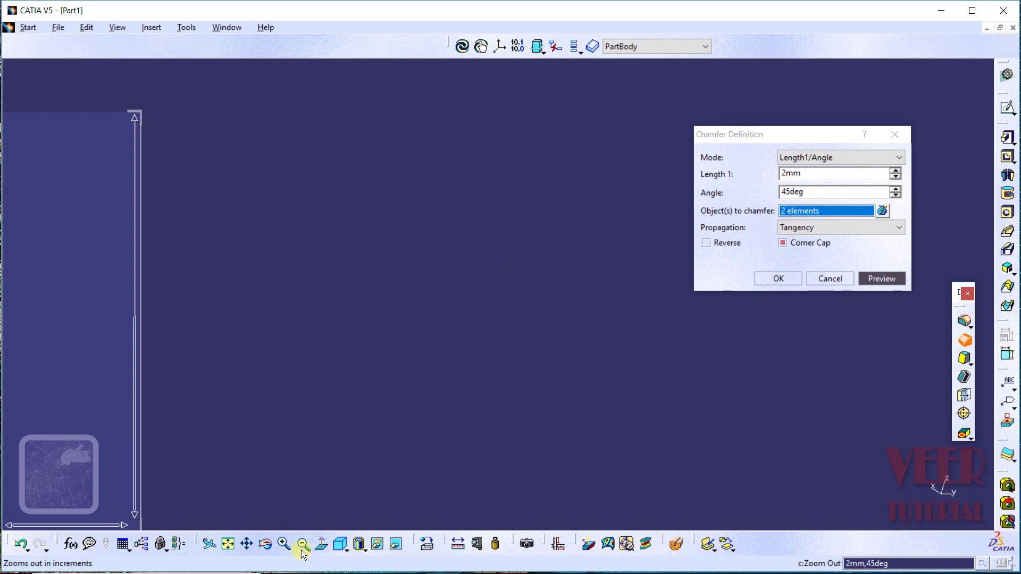
click(228, 543)
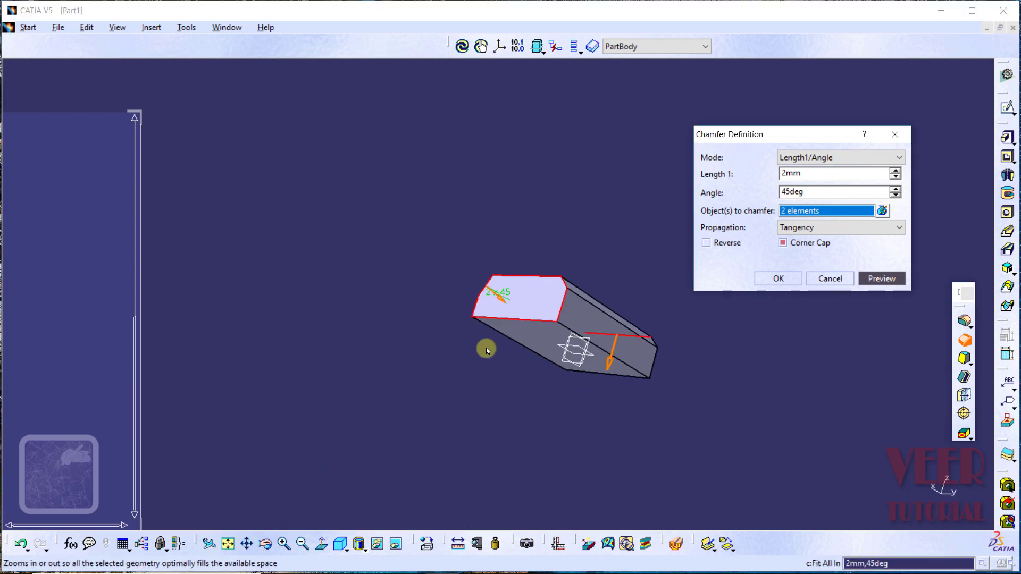
middle_drag(542, 349, 637, 317)
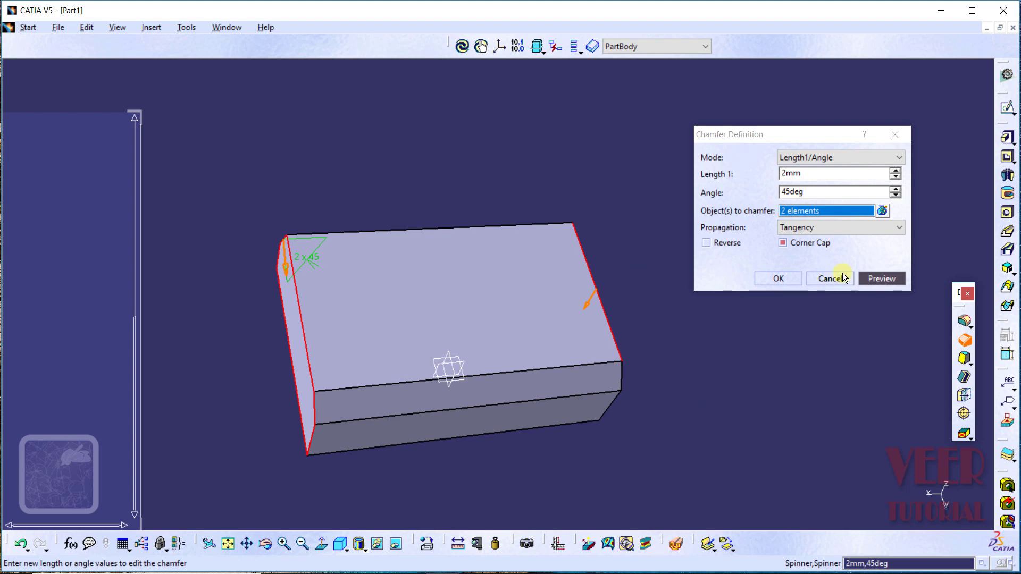
click(882, 211)
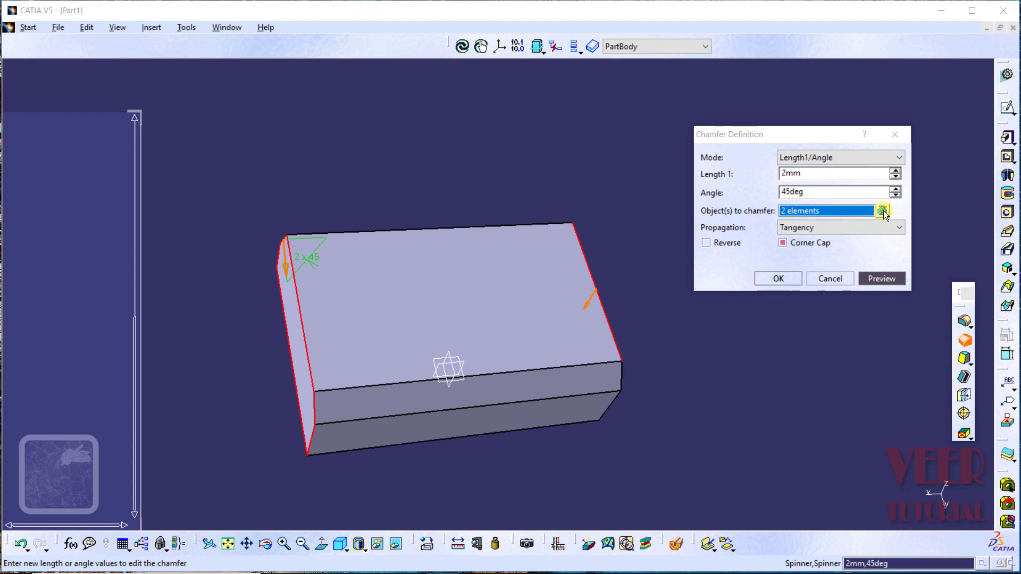
Step: Remove Chamfer.2\Edge.3 from the objects to chamfer, keeping only the face
click(789, 348)
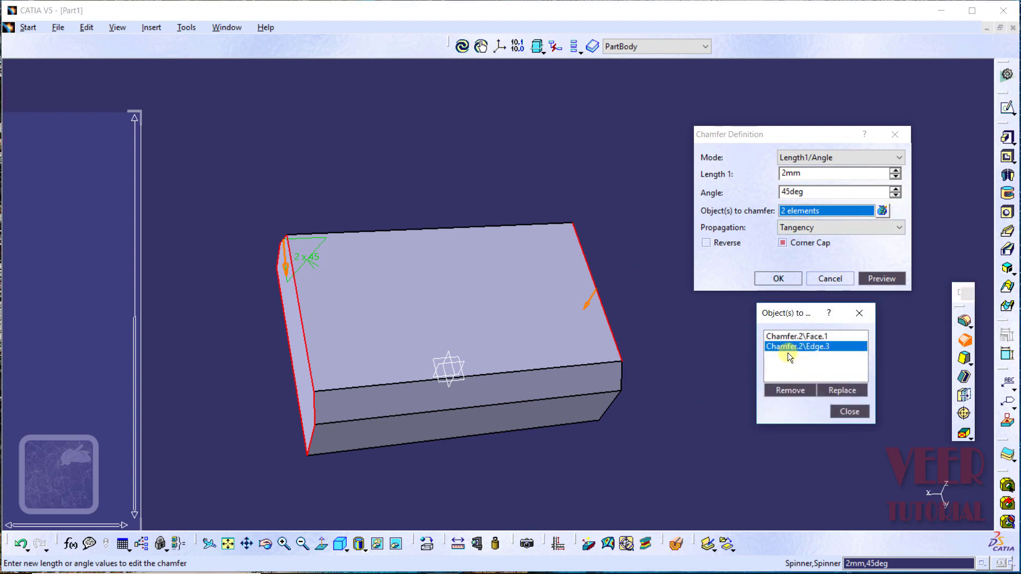
click(796, 391)
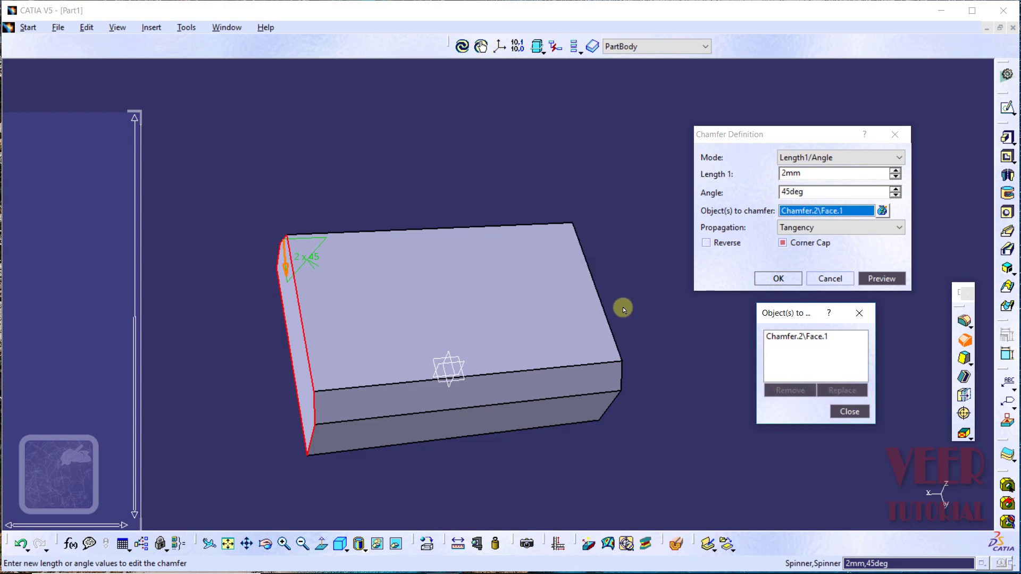
ctrl+middle_drag(264, 257, 309, 237)
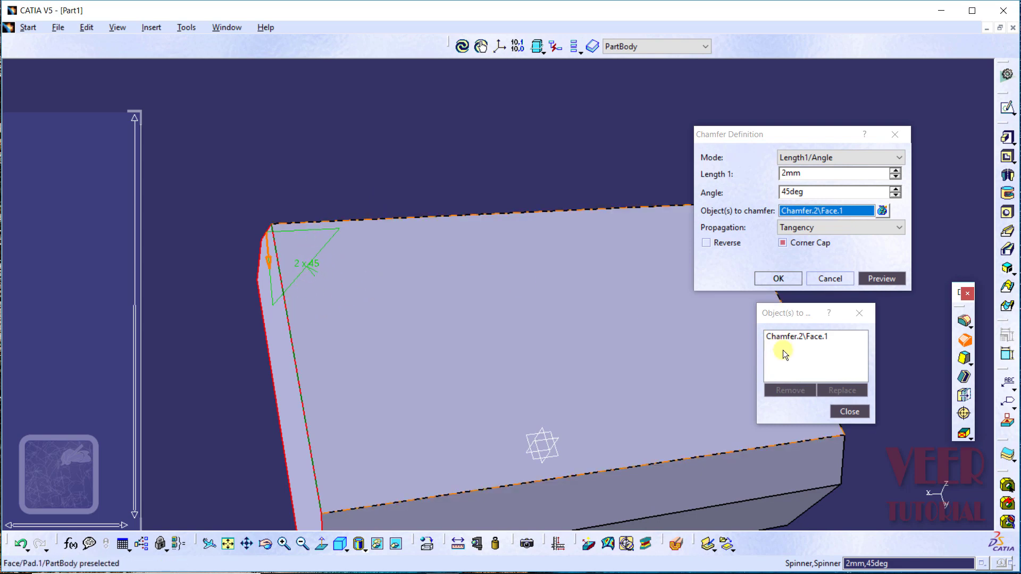
click(849, 411)
Step: Create the 2mm, 45deg chamfer as Chamfer.3 and rotate to view it
click(870, 282)
click(772, 279)
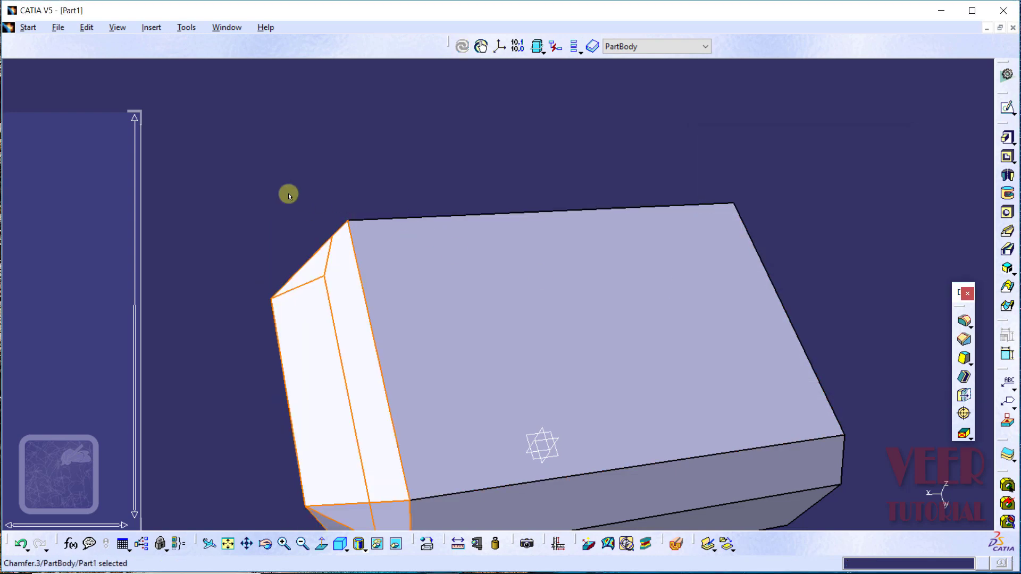
middle_drag(489, 181, 335, 138)
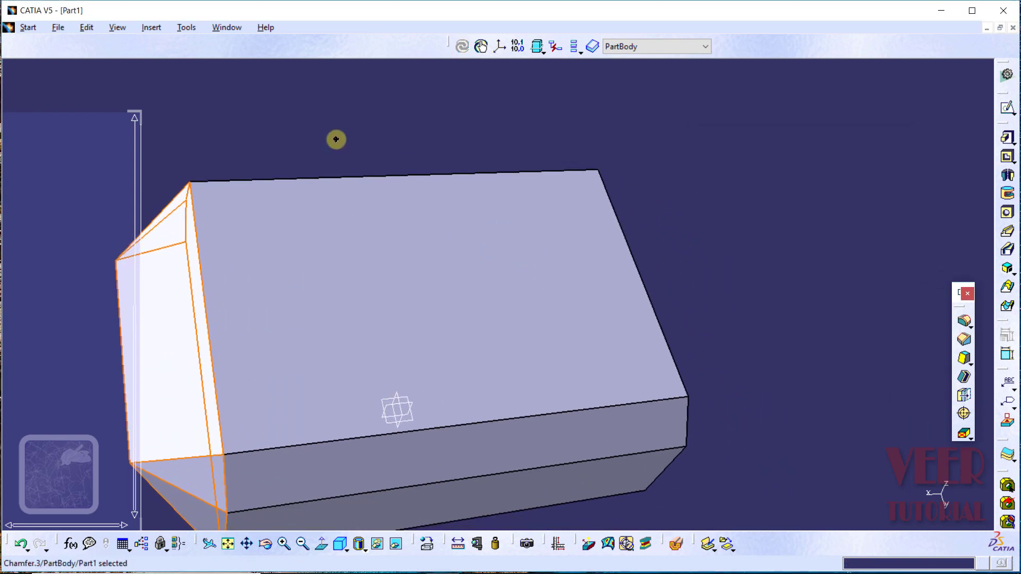
click(848, 326)
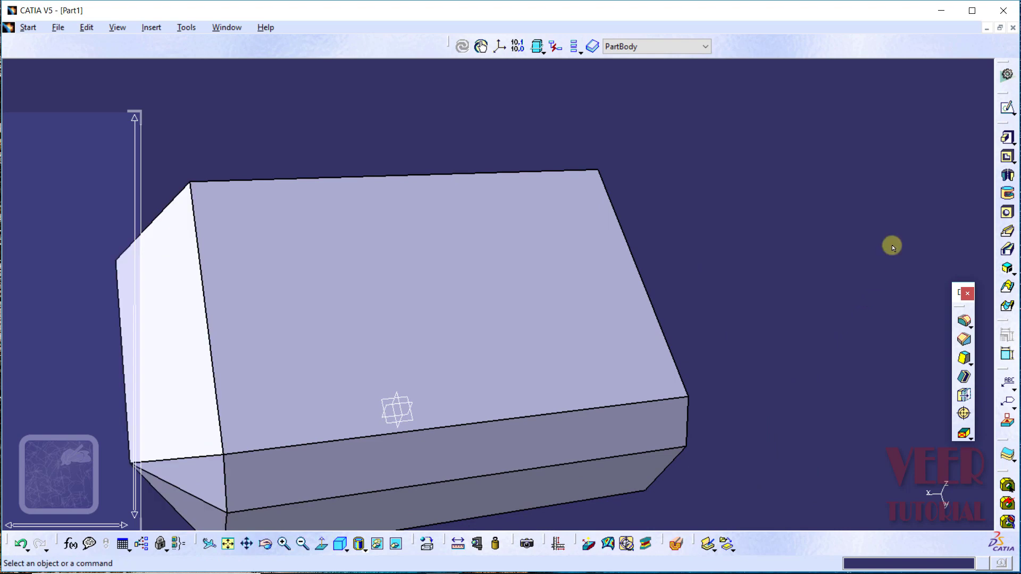
Step: Bevel the slanted side edge with a 1mm, 45deg Chordal length/Angle chamfer
click(964, 339)
click(828, 158)
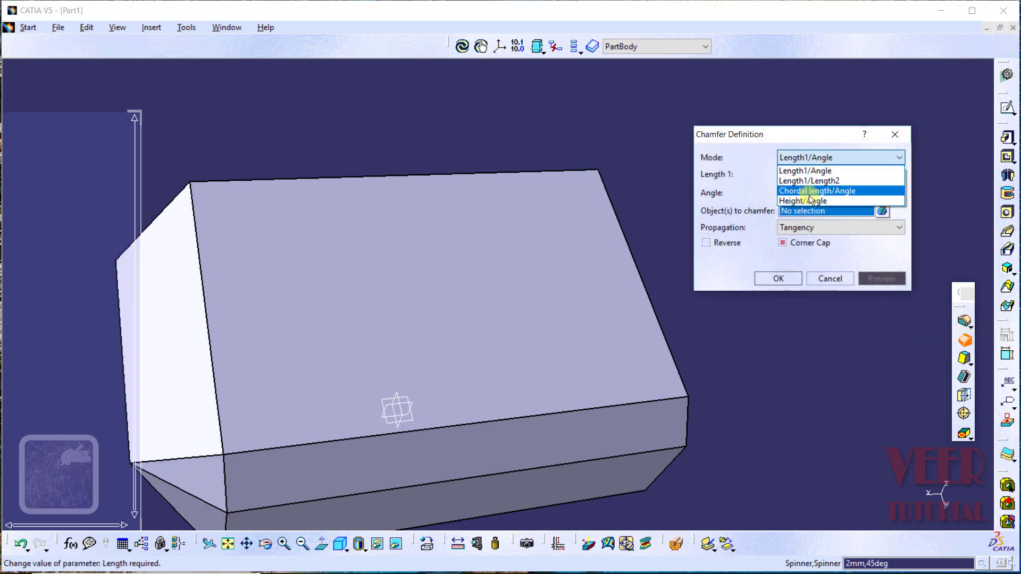
click(795, 191)
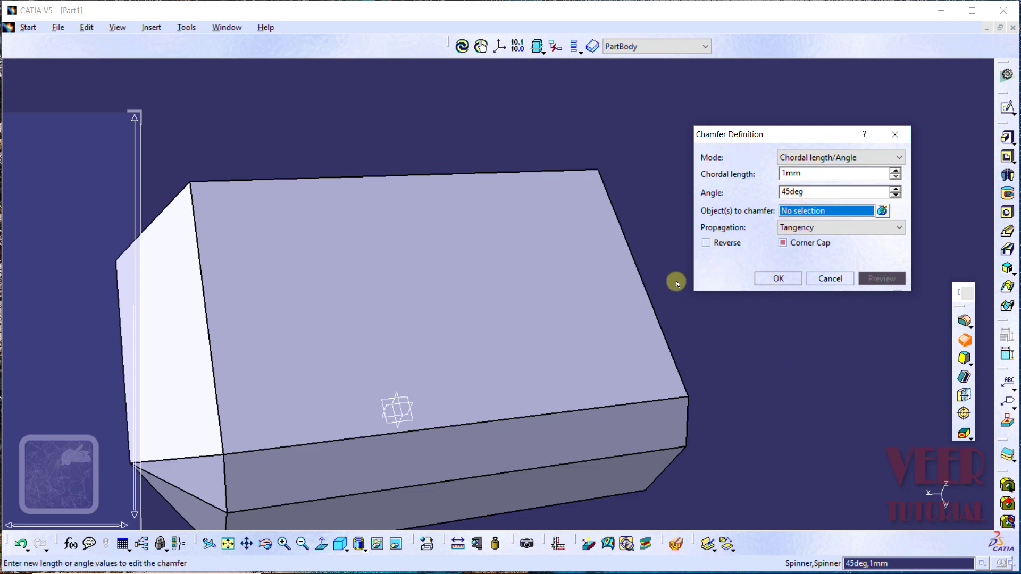
click(655, 303)
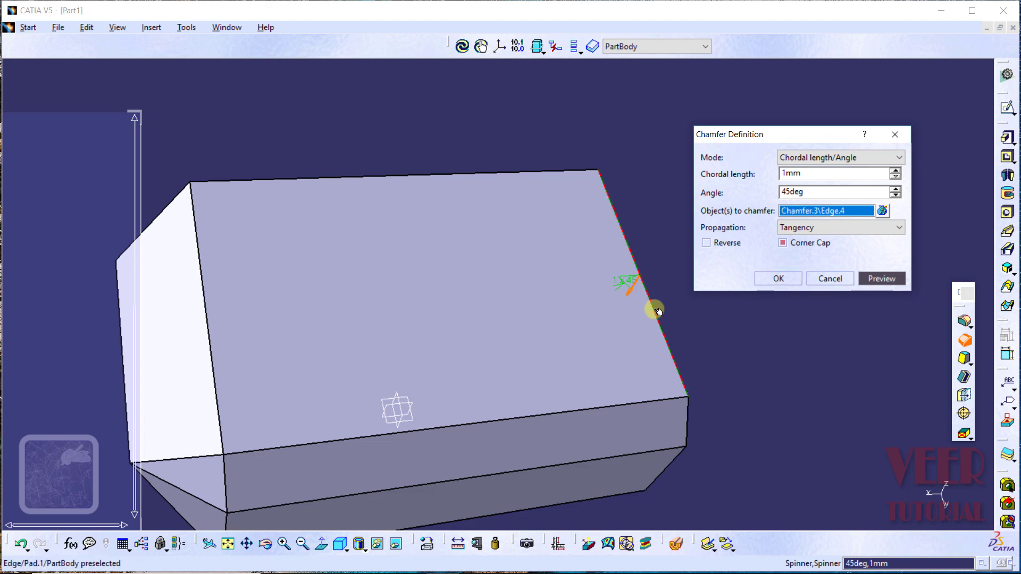
ctrl+middle_drag(704, 322, 631, 335)
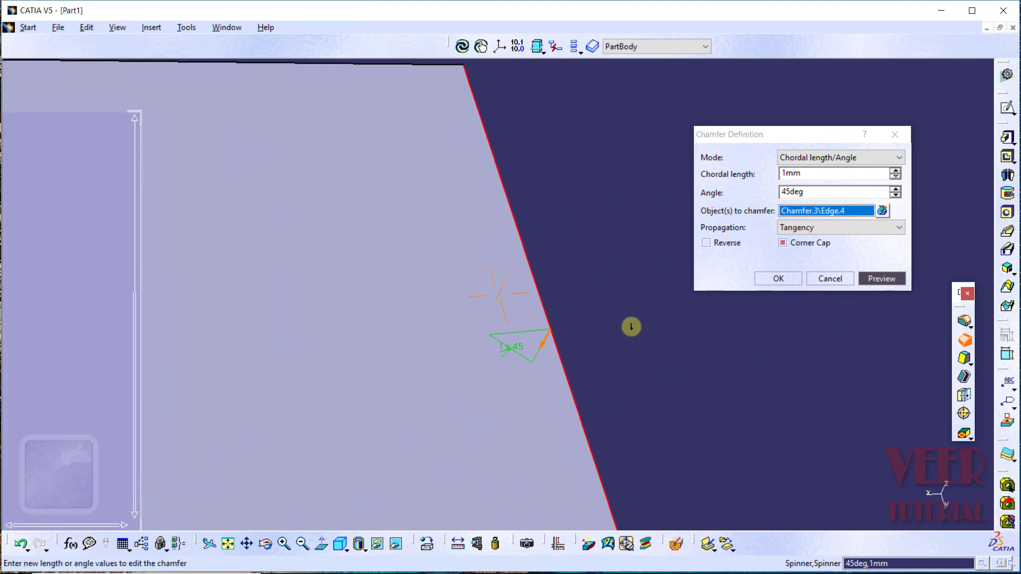
ctrl+middle_drag(639, 270, 647, 223)
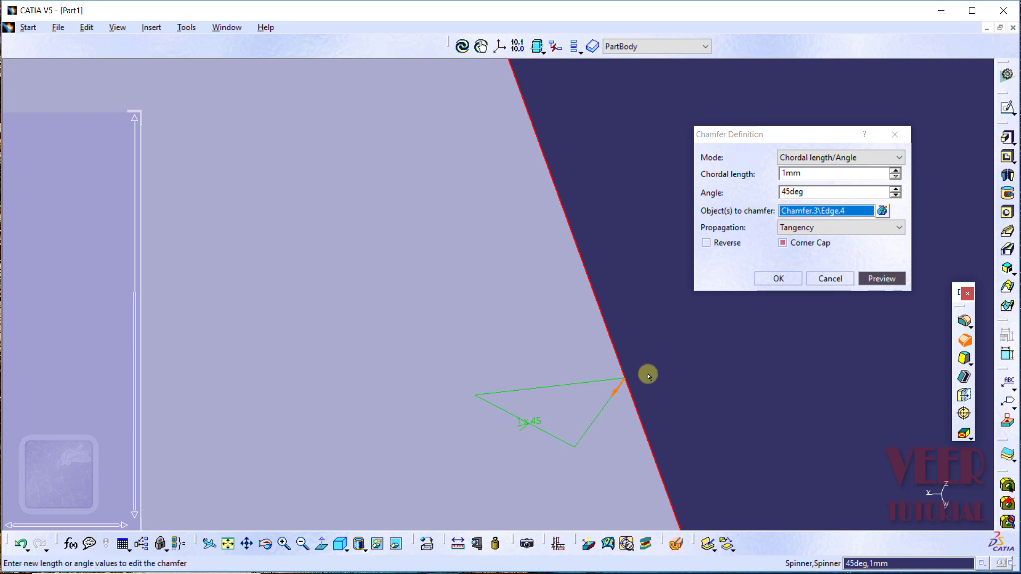
click(870, 280)
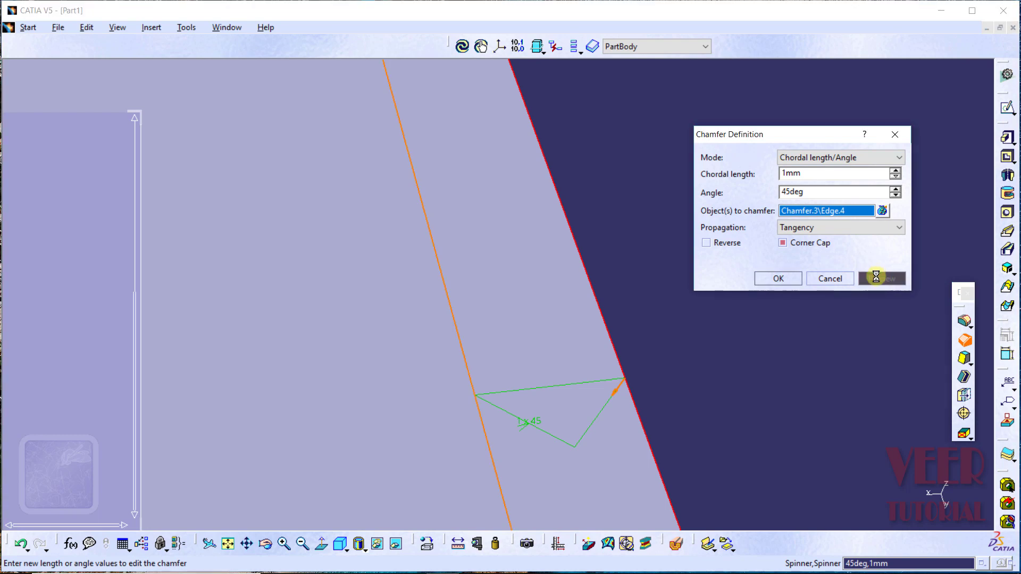
click(779, 278)
middle_drag(661, 244, 611, 431)
click(659, 239)
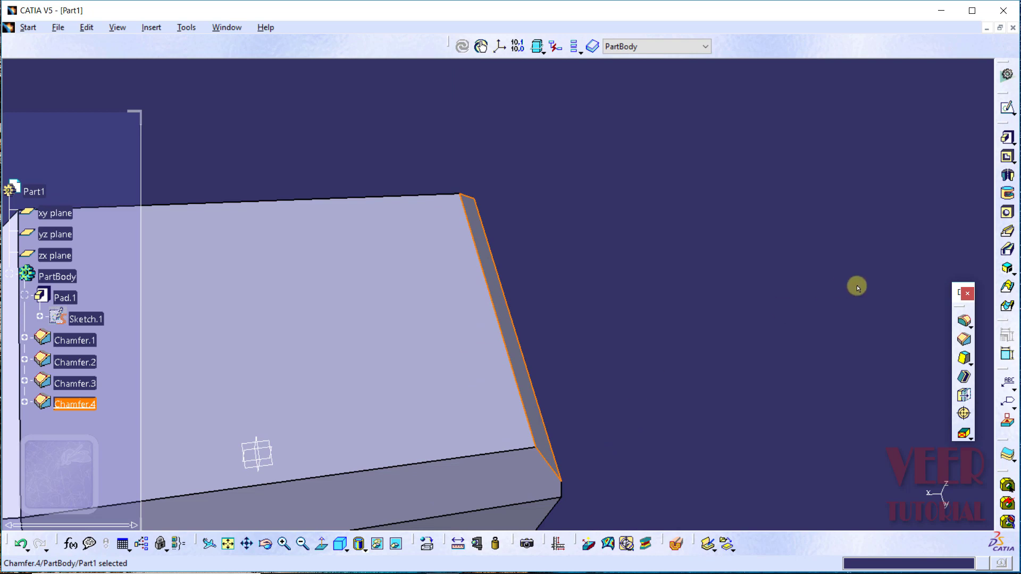
Step: Bevel the block's top corner edge with a 1mm, 45deg Height/Angle chamfer
click(964, 339)
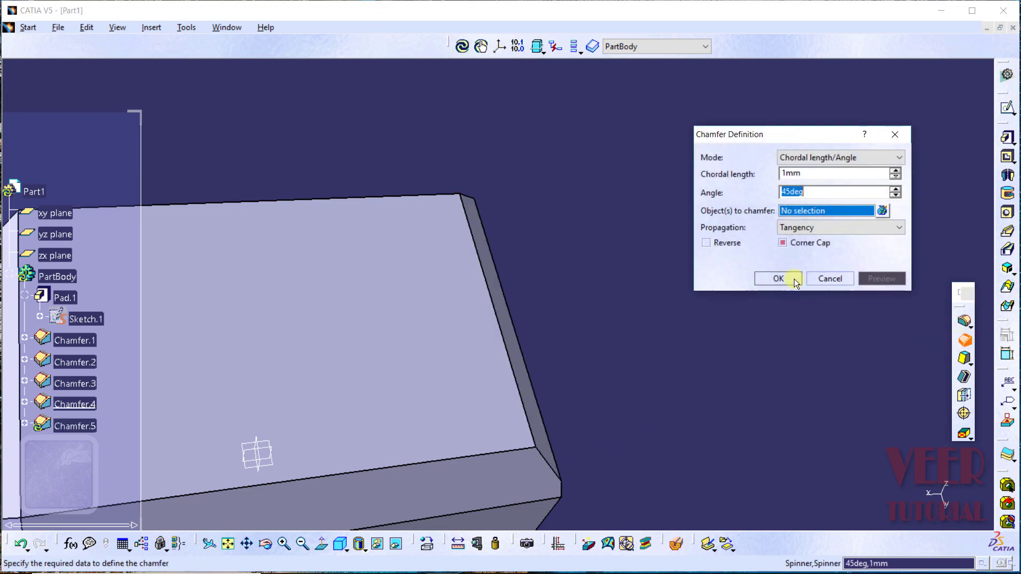
click(799, 159)
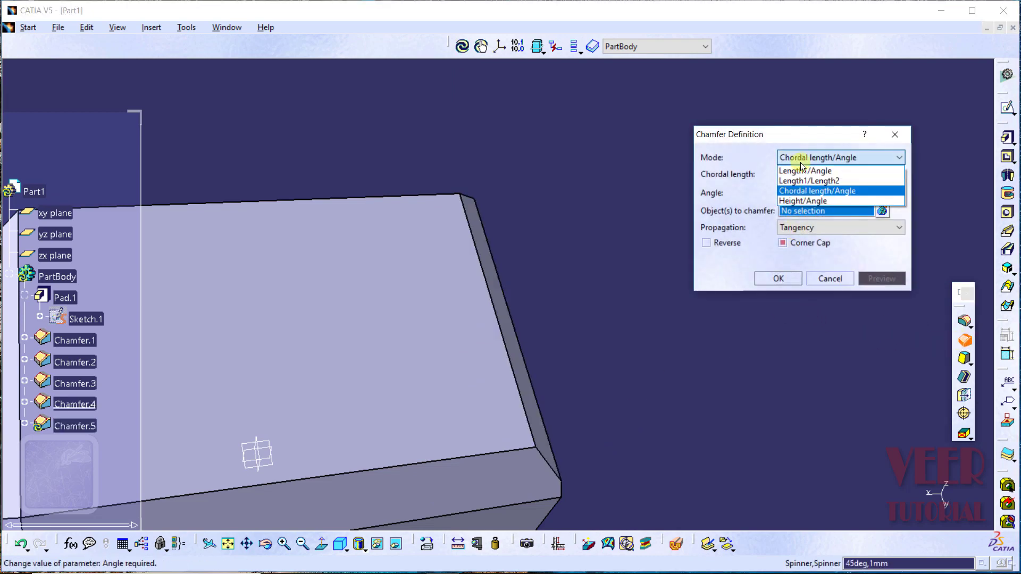
click(796, 201)
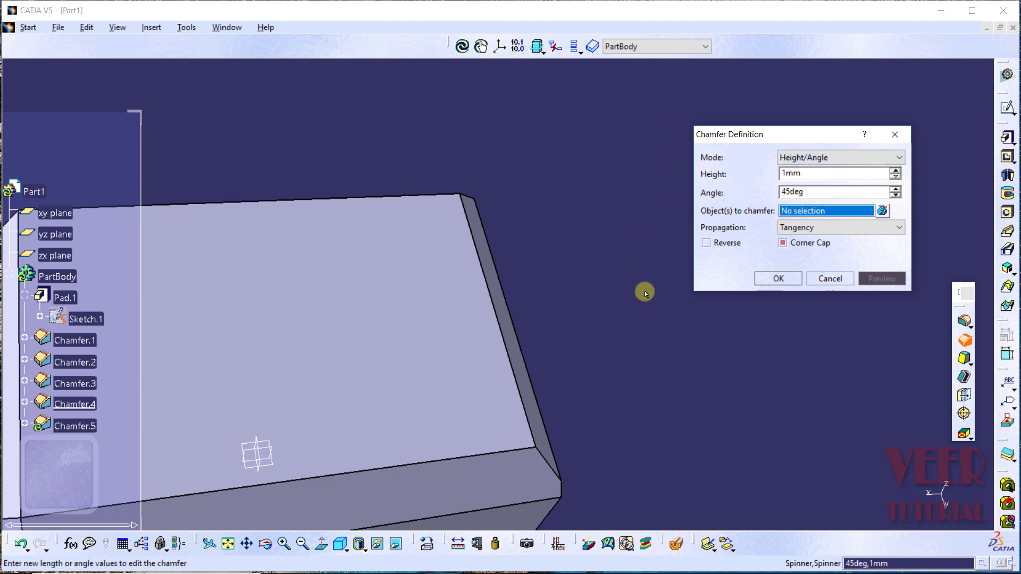
middle_drag(651, 318, 407, 254)
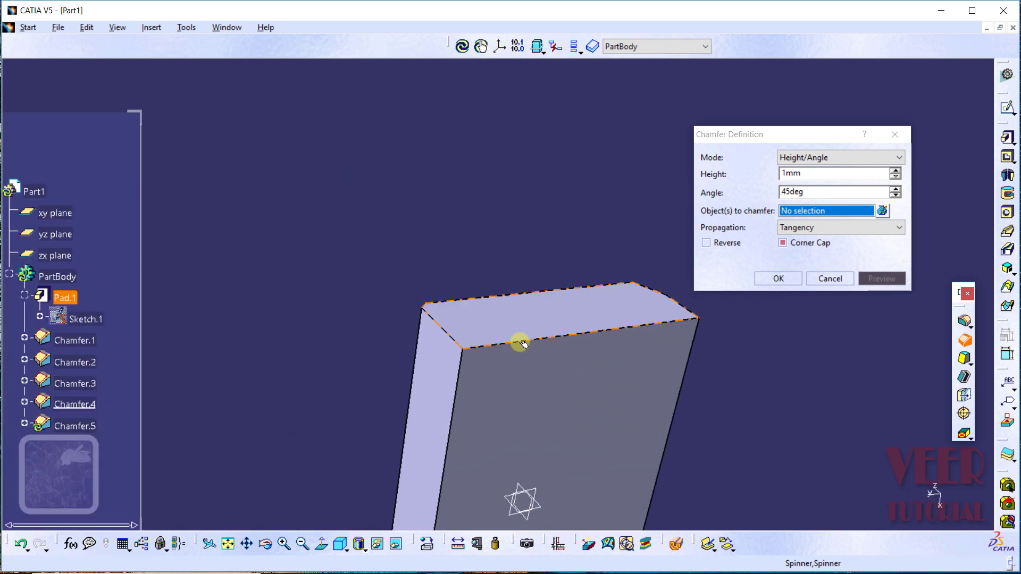
click(450, 337)
middle_drag(485, 321, 526, 289)
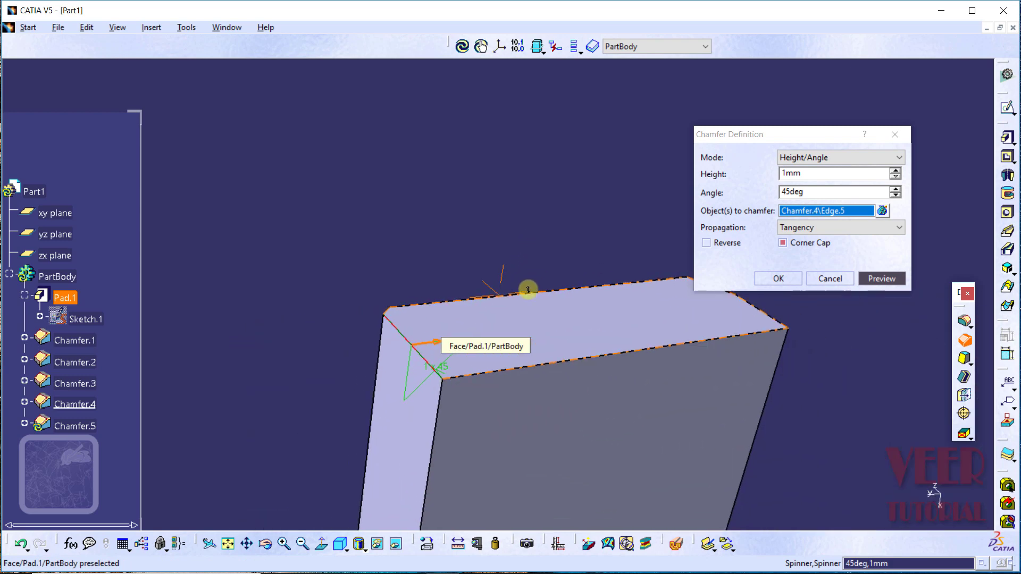
middle_drag(433, 361, 450, 327)
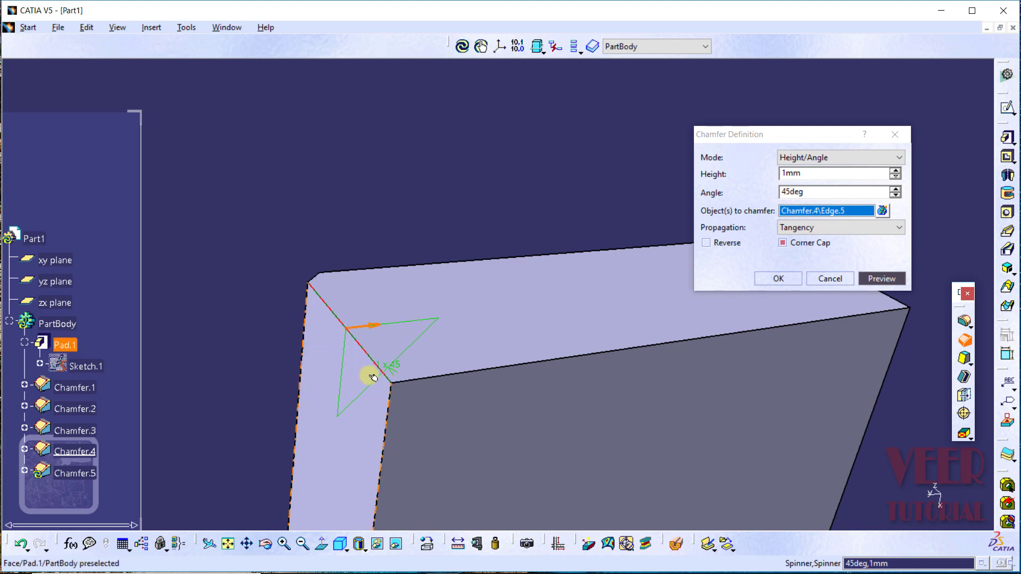
click(791, 276)
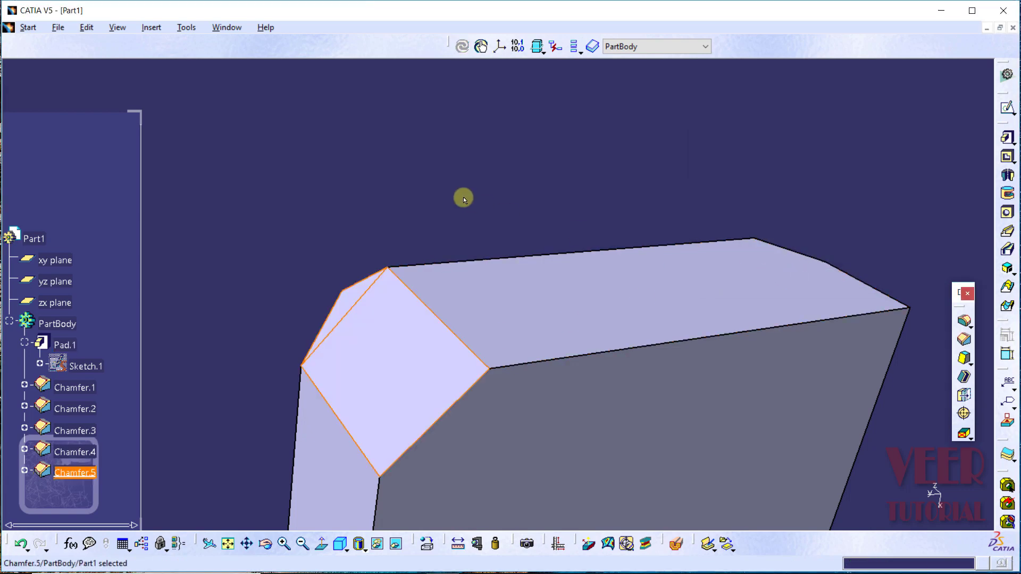